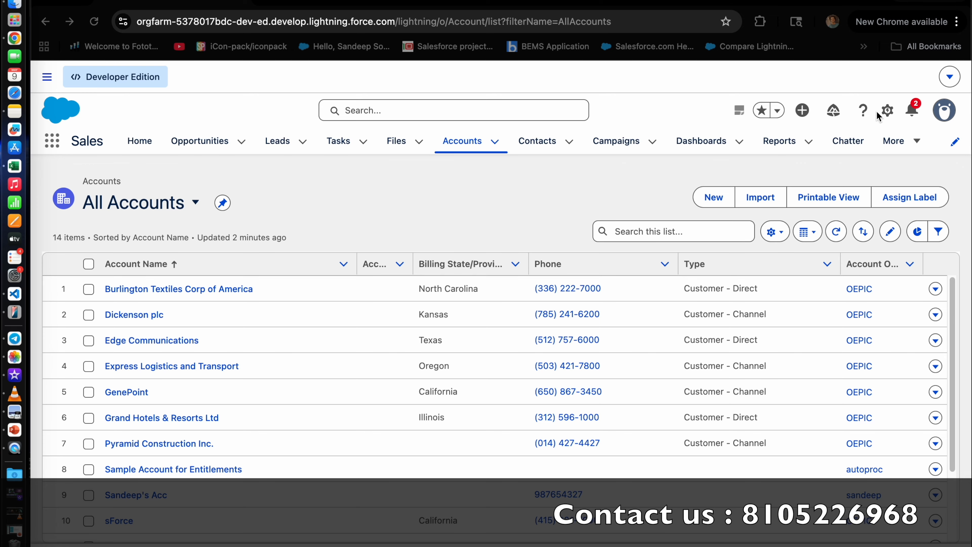
Step: Open Setup, search for "workflow", and open the Workflow Rules page
click(886, 112)
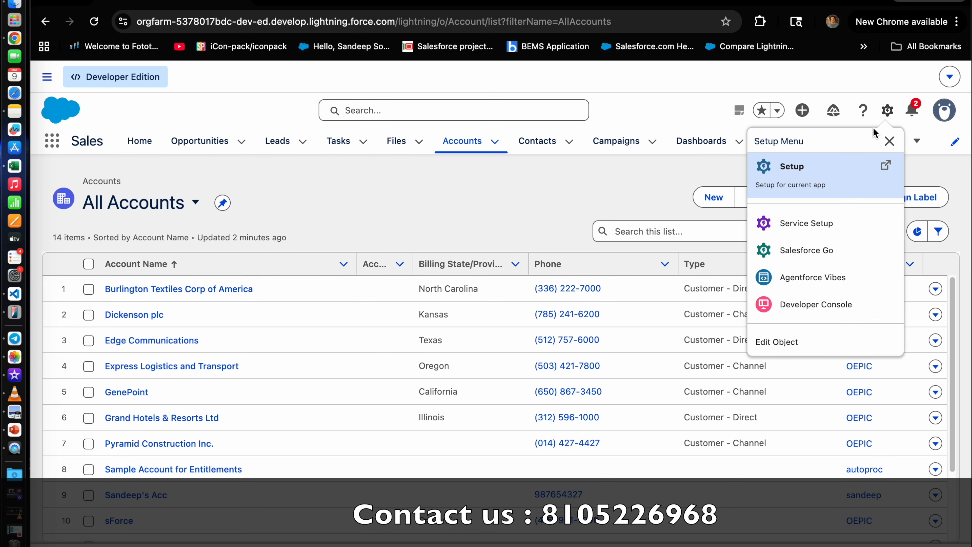
click(858, 163)
click(95, 173)
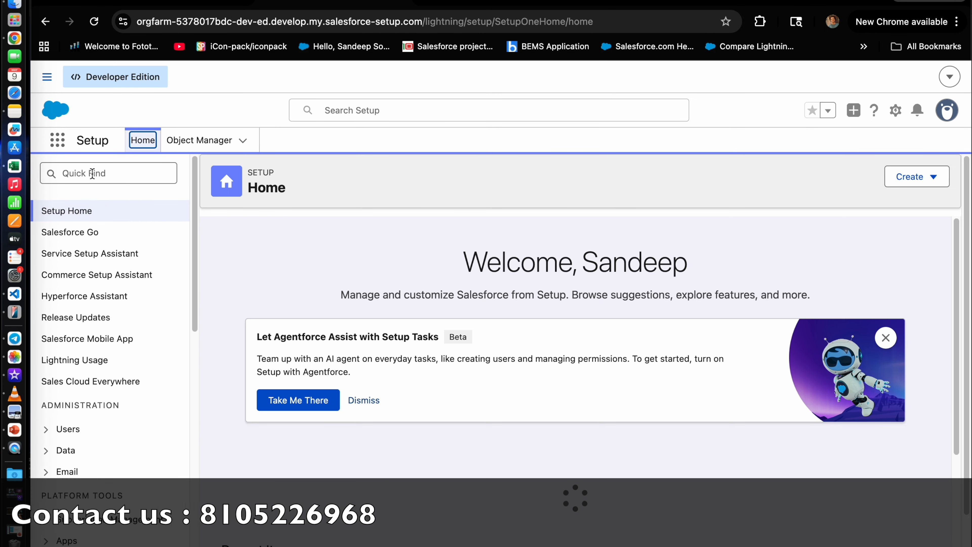
text(workflow)
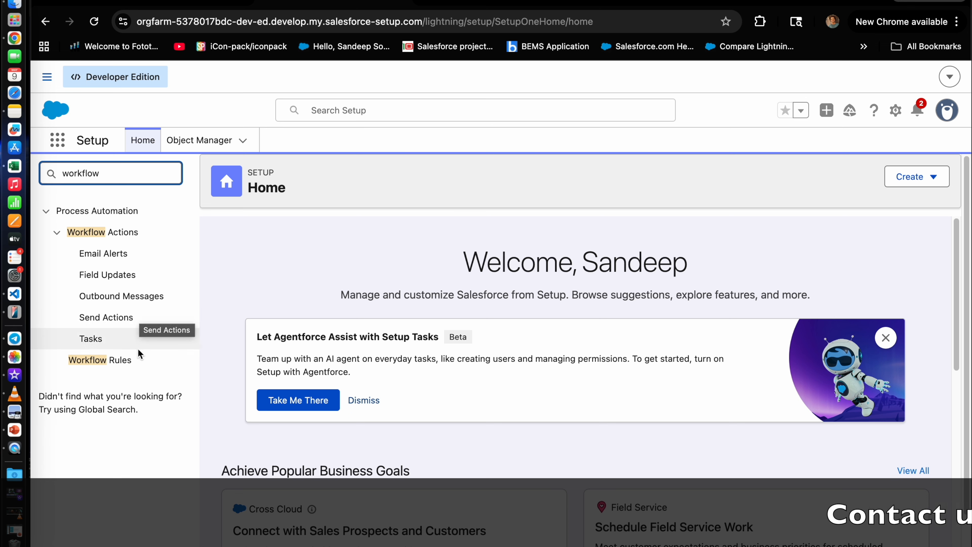
click(102, 362)
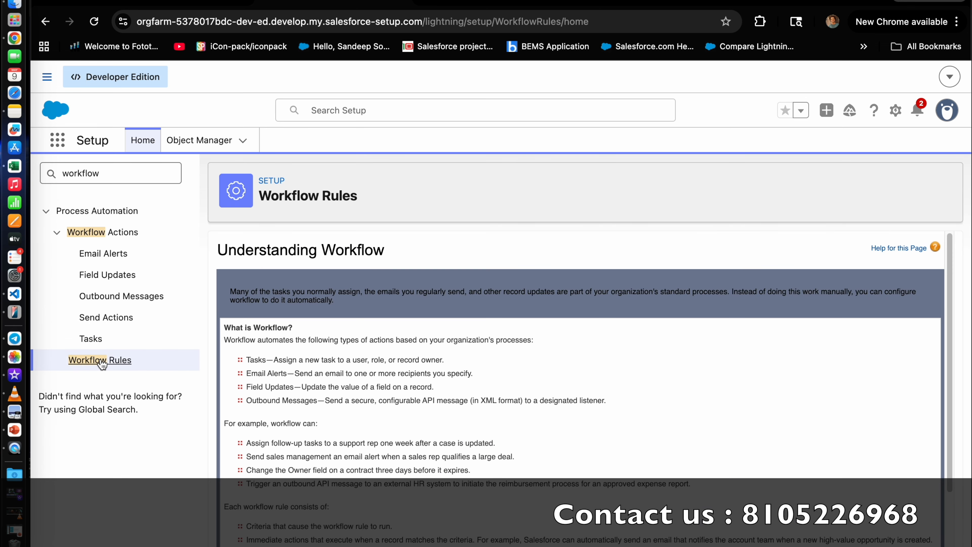
Step: Read the workflow action types and examples in the Understanding Workflow introduction, and continue to the list of workflow rules
scroll(384, 415, down, 3)
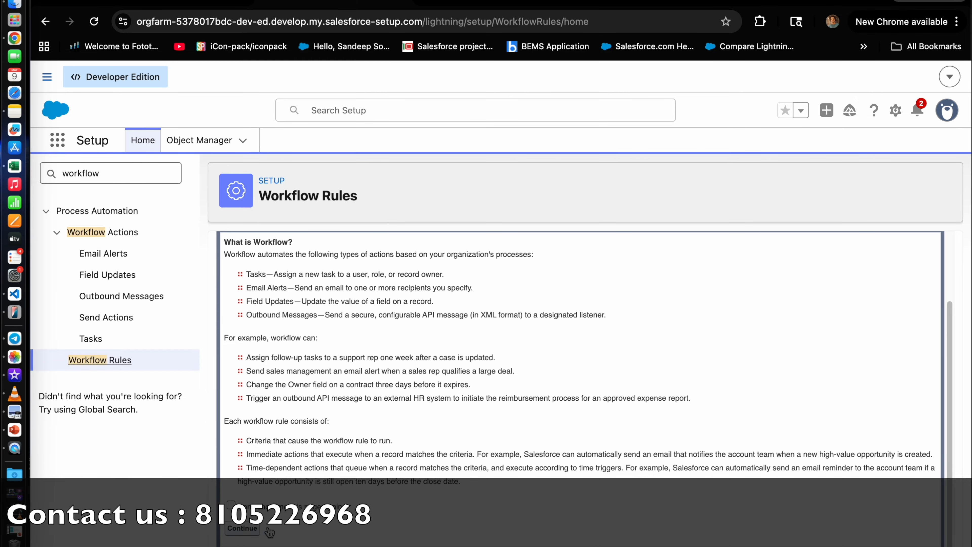
scroll(371, 398, up, 1)
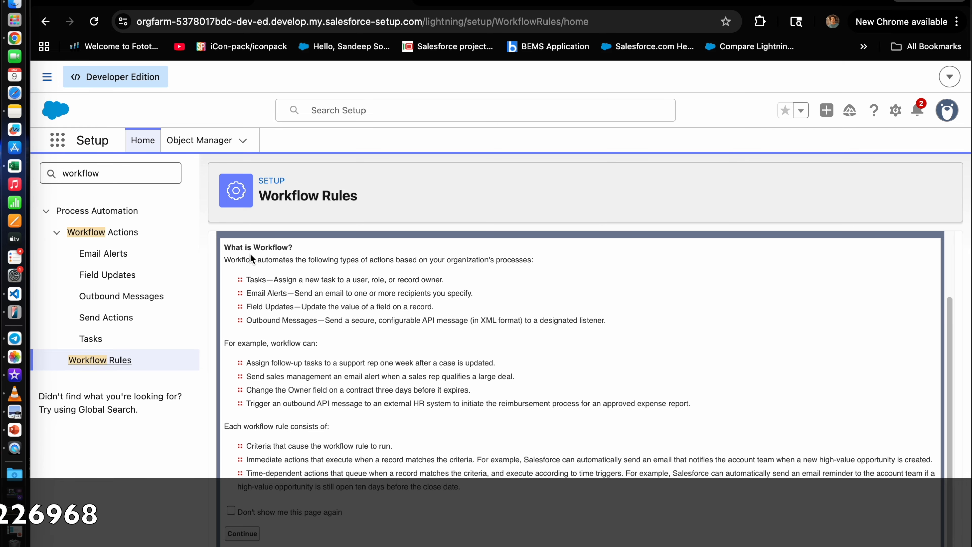
drag(249, 279, 269, 317)
click(282, 354)
drag(248, 364, 297, 397)
click(297, 397)
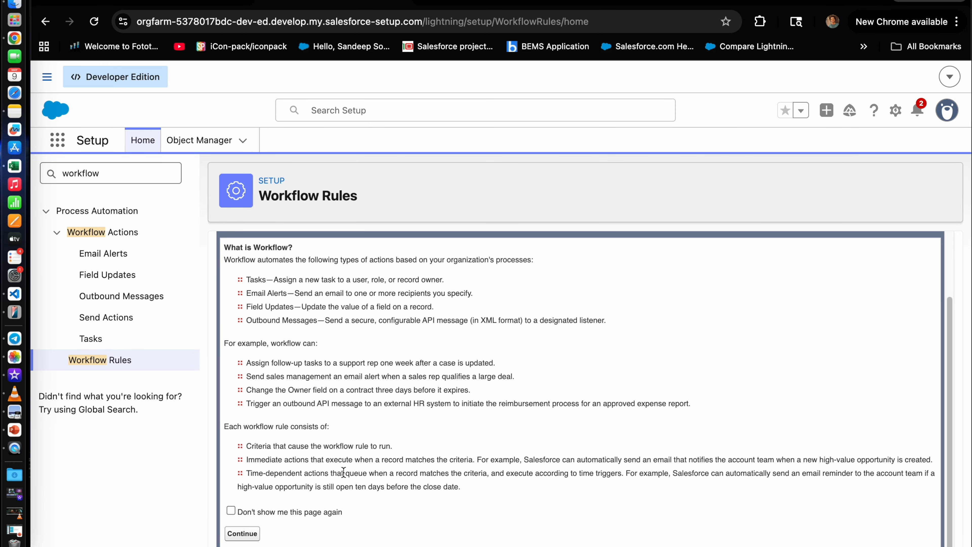
click(242, 533)
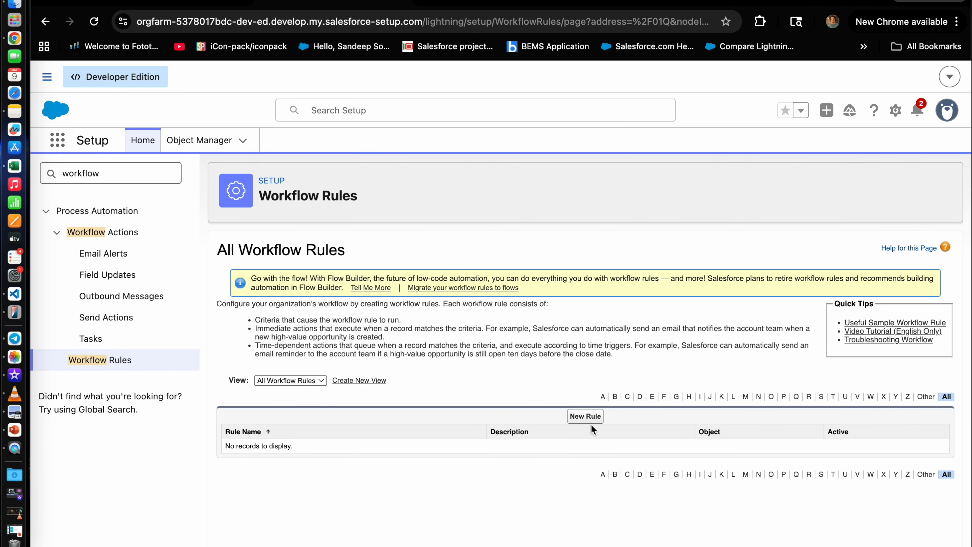
Step: Create a new rule, continuing with Workflow Rules instead of Flow Builder, and select Account as its object
click(586, 417)
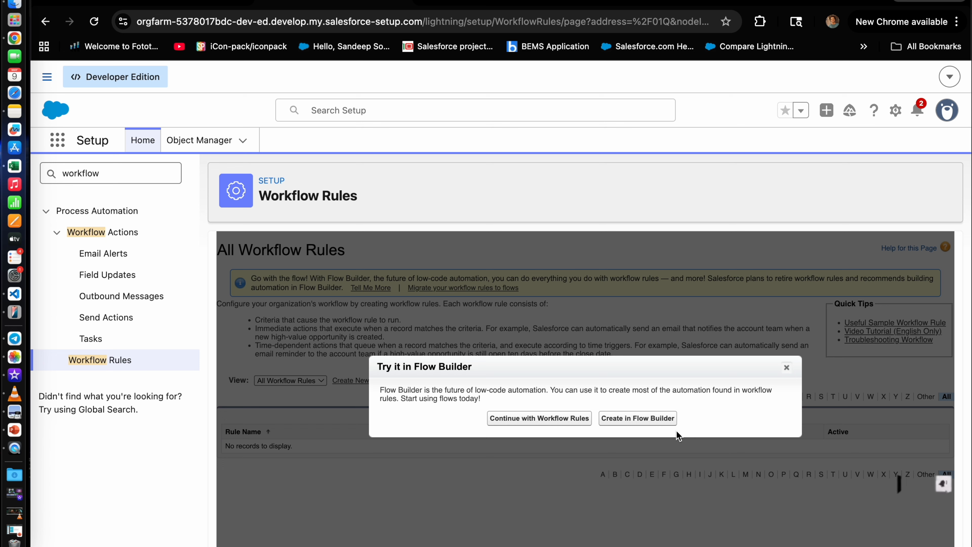
click(573, 426)
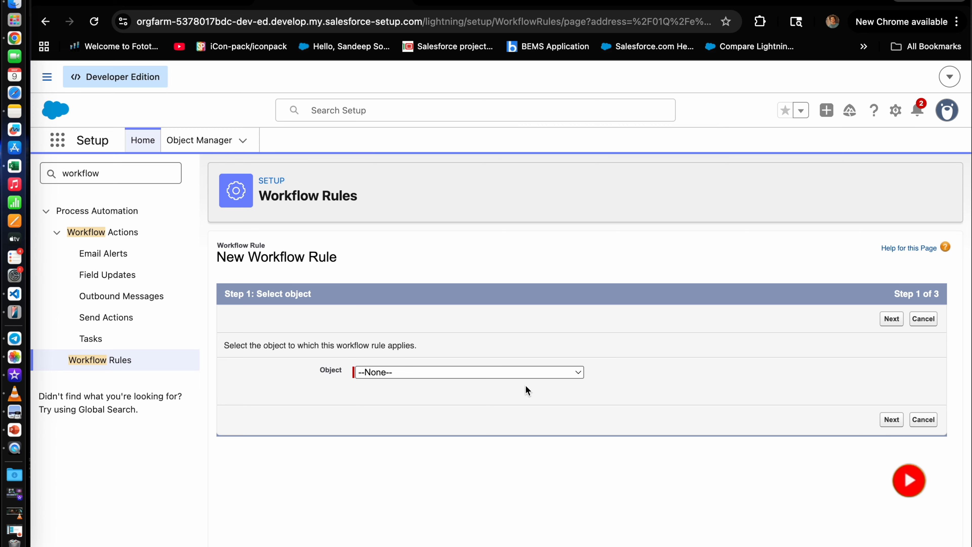
click(521, 376)
click(473, 389)
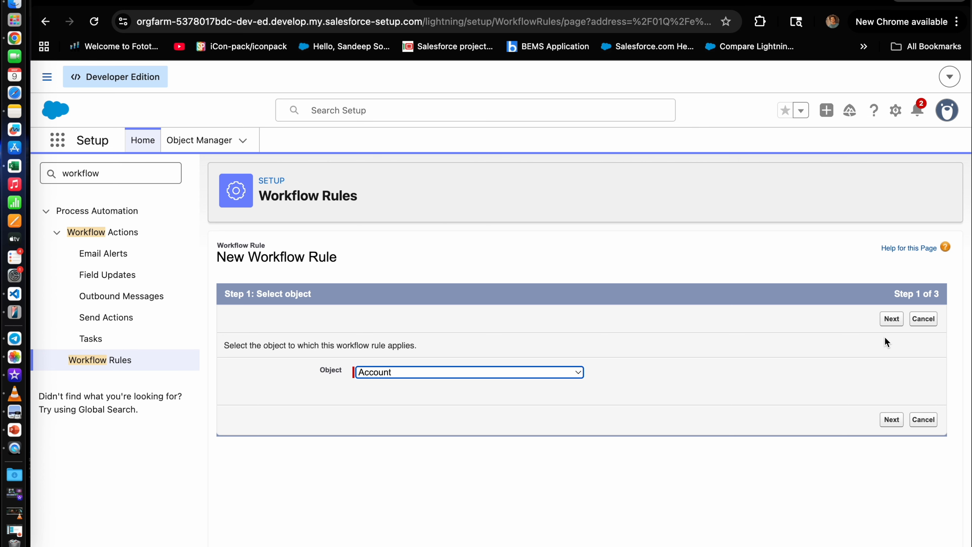
click(889, 322)
Step: Name the Account workflow rule "Automatic Task creation"
click(373, 397)
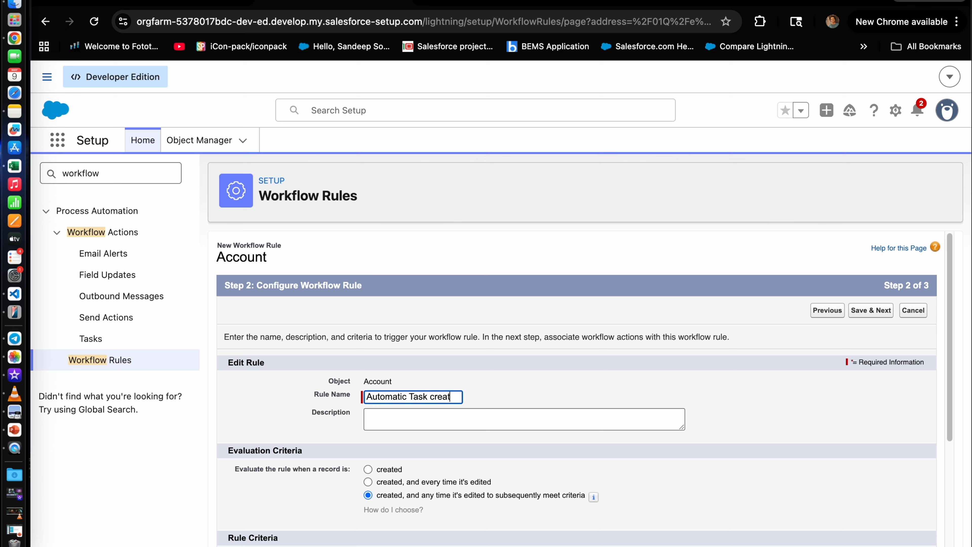
text(n)
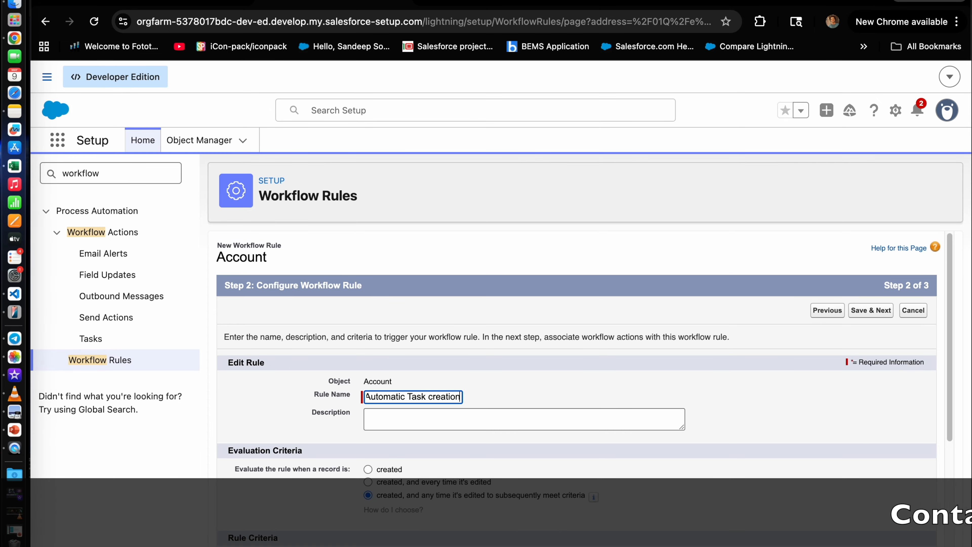
click(374, 409)
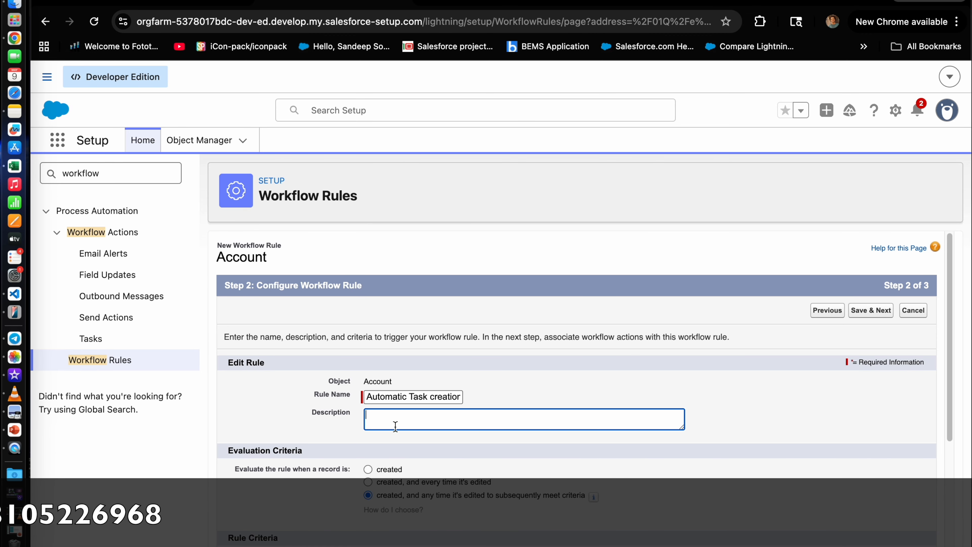
Step: Try the three evaluation options in turn and set the rule to evaluate when a record is created
scroll(398, 429, down, 1)
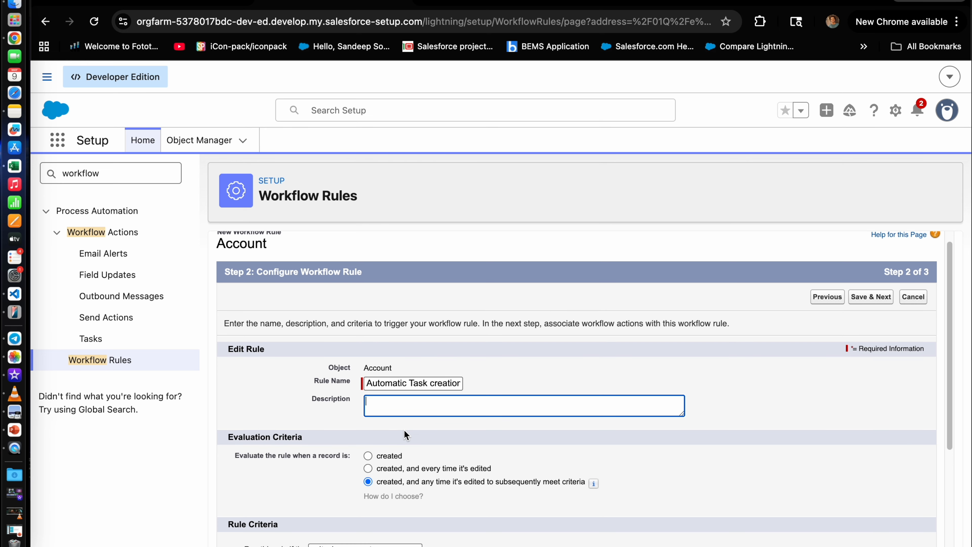
scroll(388, 465, down, 4)
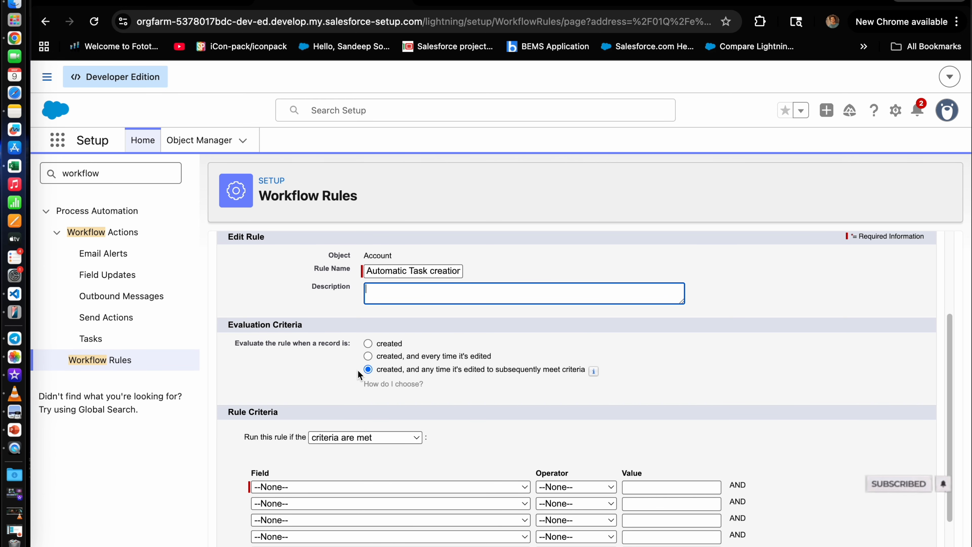
click(368, 345)
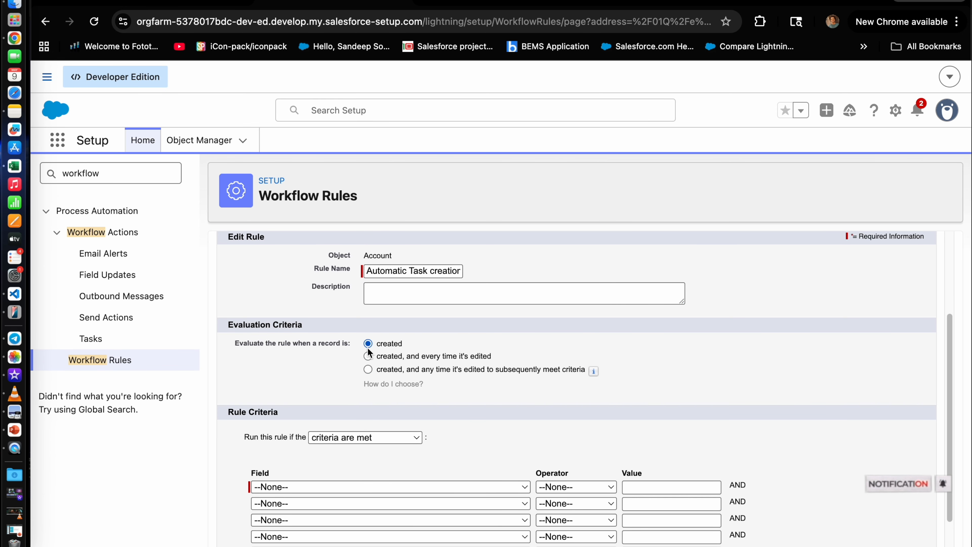
click(394, 357)
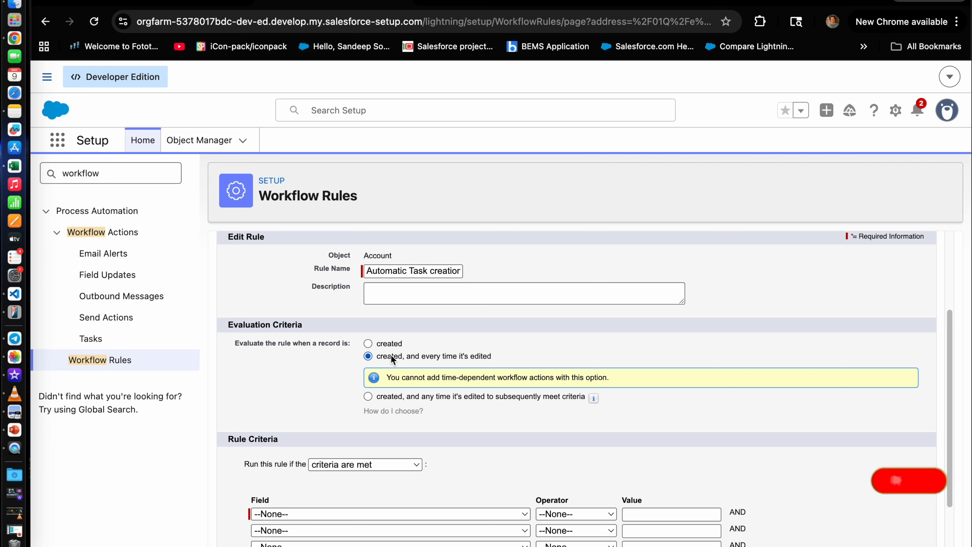
click(368, 396)
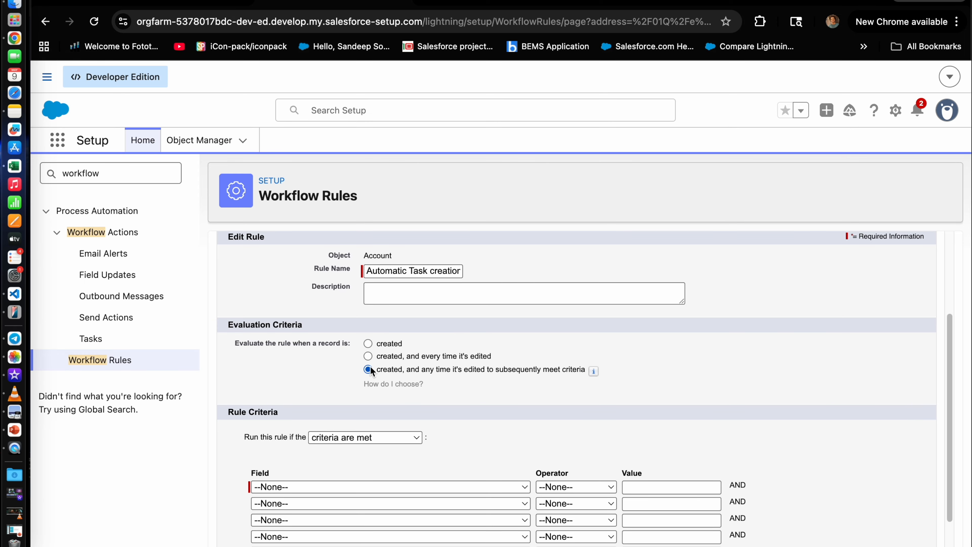
click(390, 343)
Step: Try to save the workflow rule without entering any rule criteria
scroll(402, 363, down, 2)
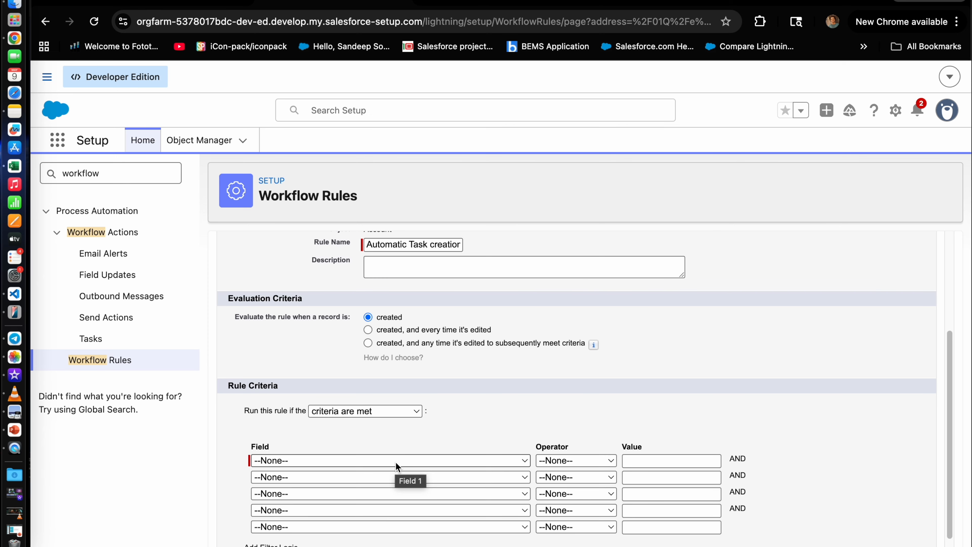
scroll(395, 461, down, 2)
click(860, 544)
scroll(413, 428, down, 10)
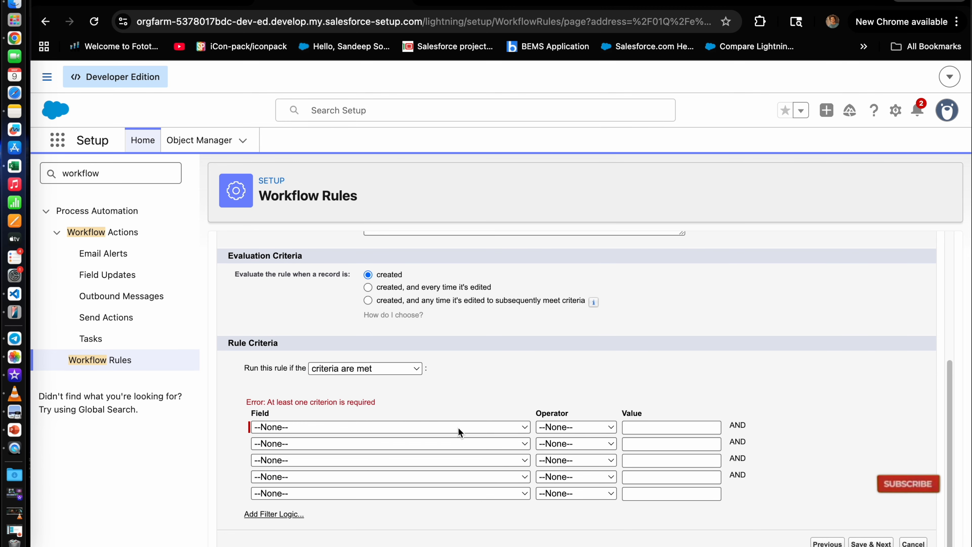
Step: Set the rule to run if the formula evaluates to true, enter the formula true, check its syntax and save the rule
click(367, 377)
click(358, 385)
click(319, 452)
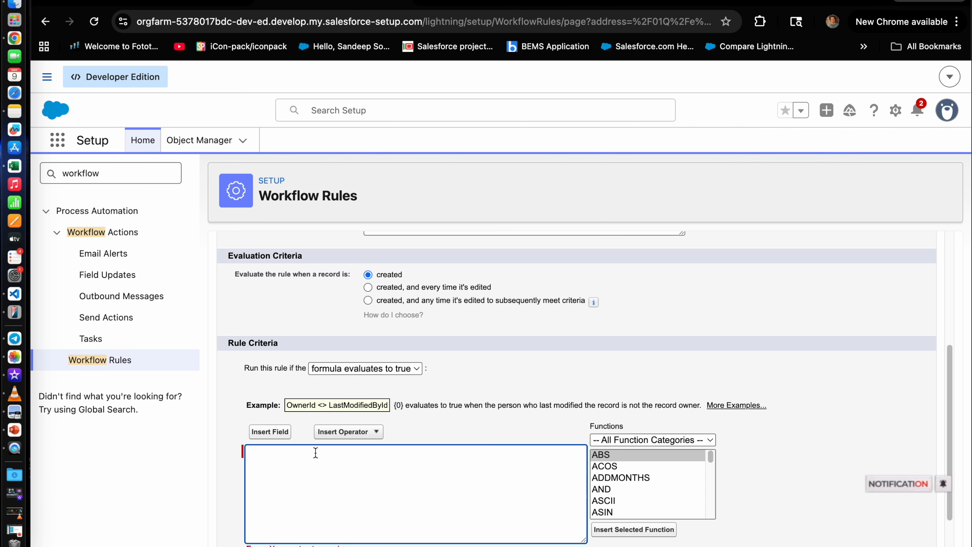
text(true)
scroll(472, 448, down, 1)
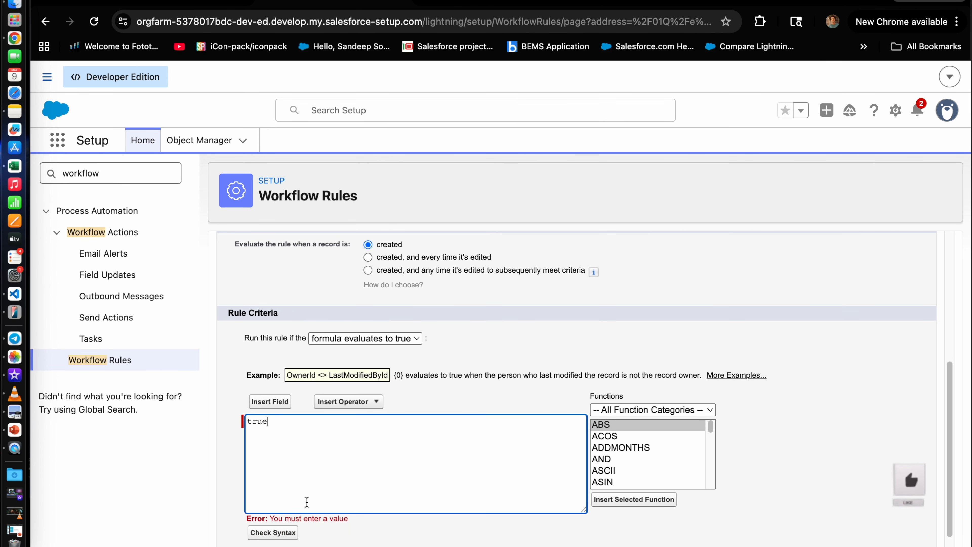
click(285, 534)
scroll(272, 476, down, 6)
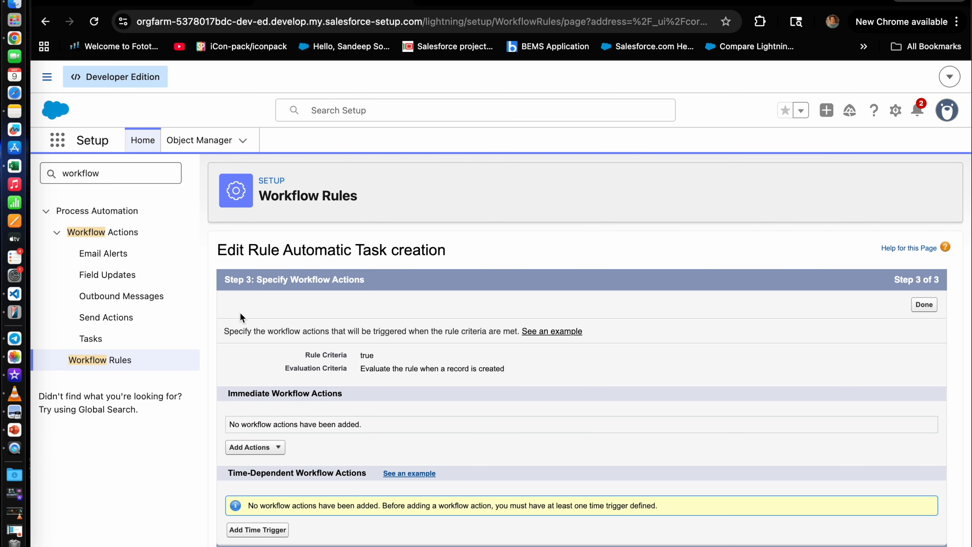
Step: Return to the list of all workflow rules and open the Automatic Task creation rule for editing
click(121, 364)
scroll(337, 429, down, 4)
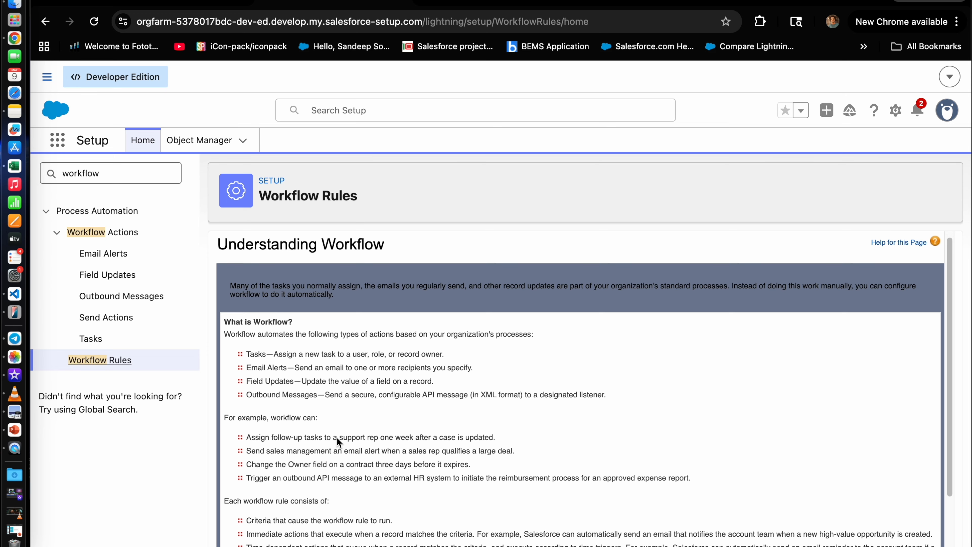
click(242, 528)
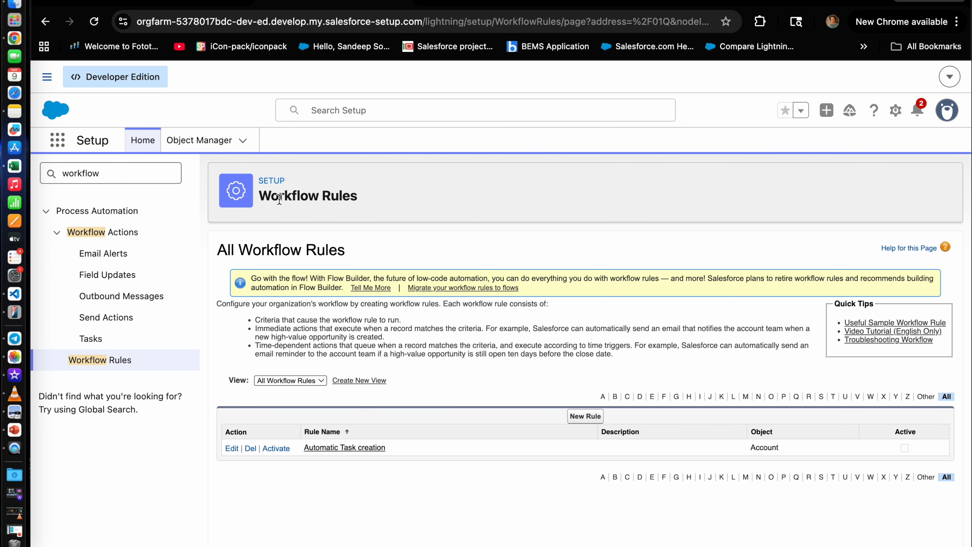
click(231, 449)
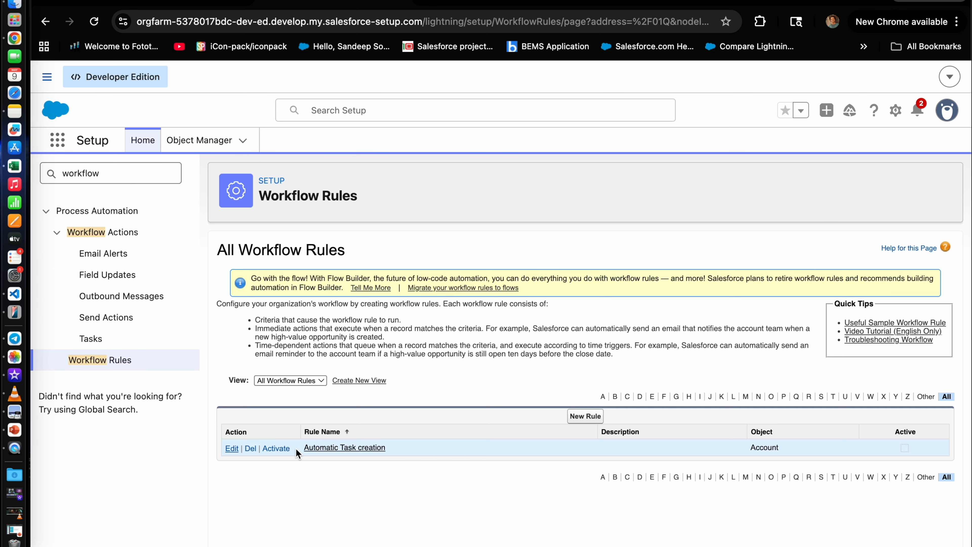
Step: Set the rule to run if the criteria are met
scroll(377, 414, down, 3)
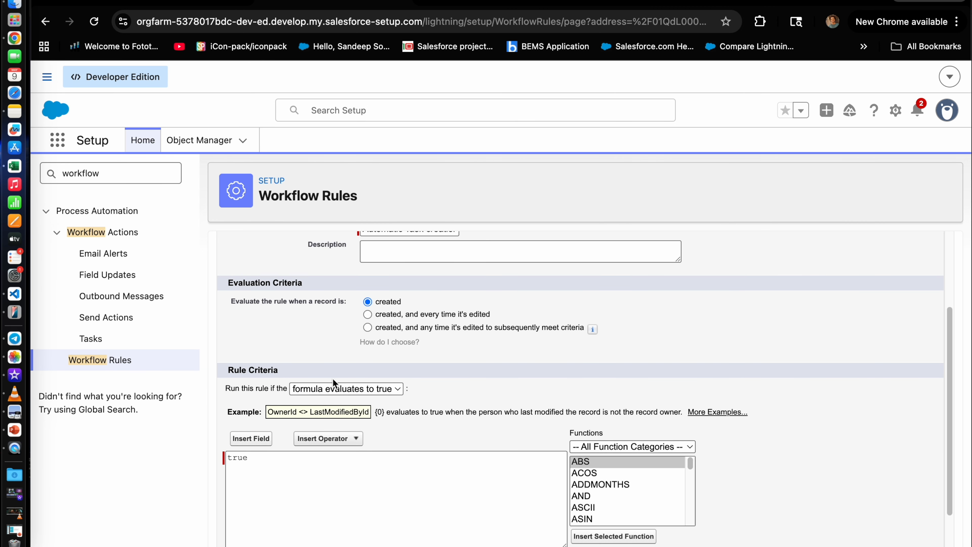
click(333, 386)
click(339, 368)
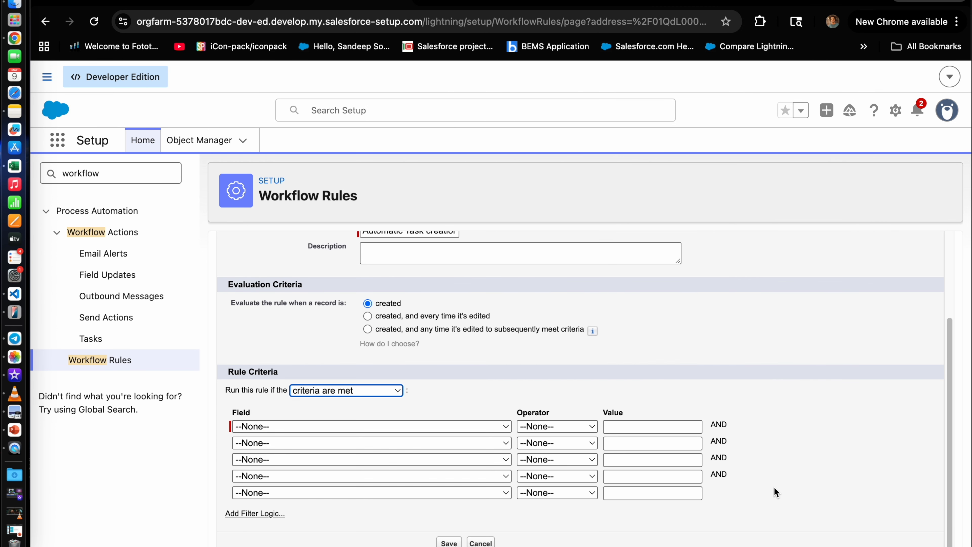
Step: Set the first rule criterion's field to Account: Active with the operator equals
click(397, 426)
scroll(375, 345, down, 10)
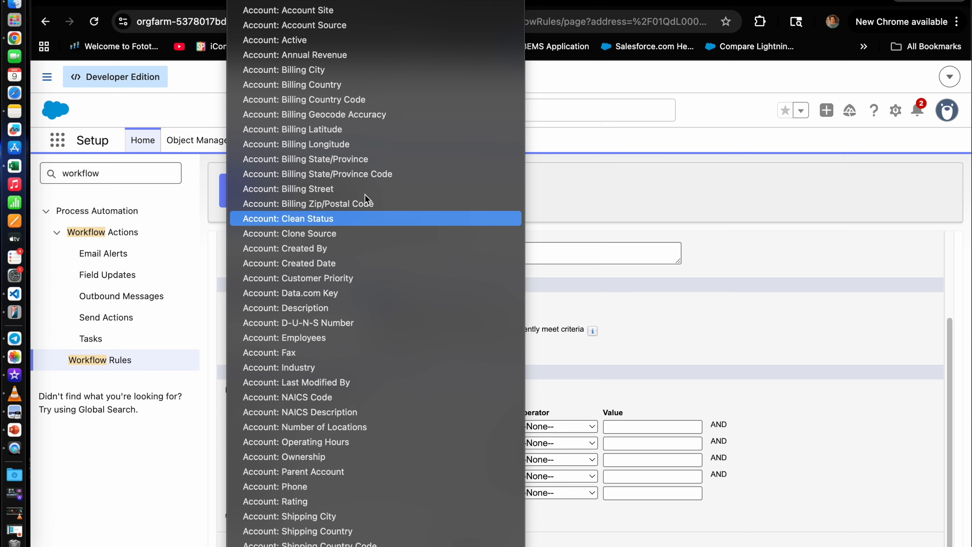
scroll(349, 522, down, 20)
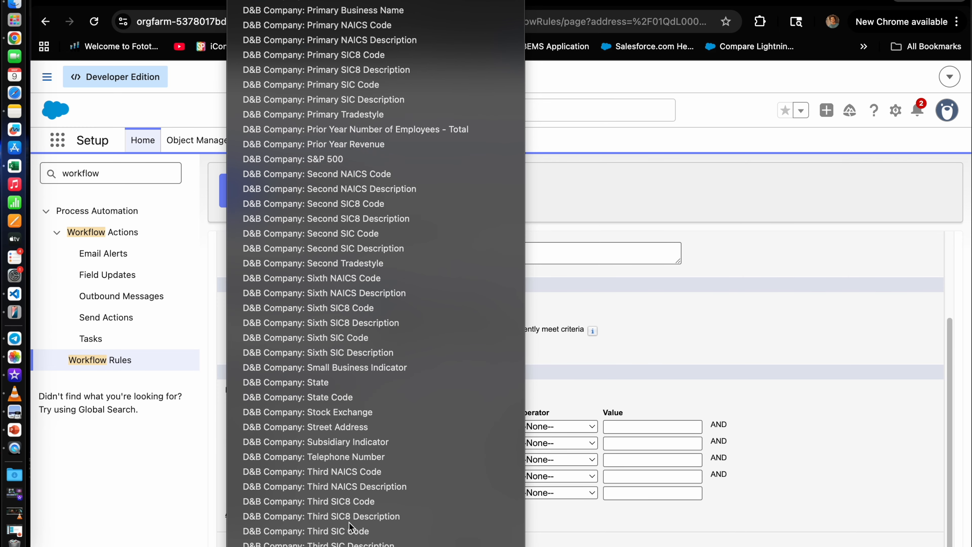
scroll(353, 521, up, 20)
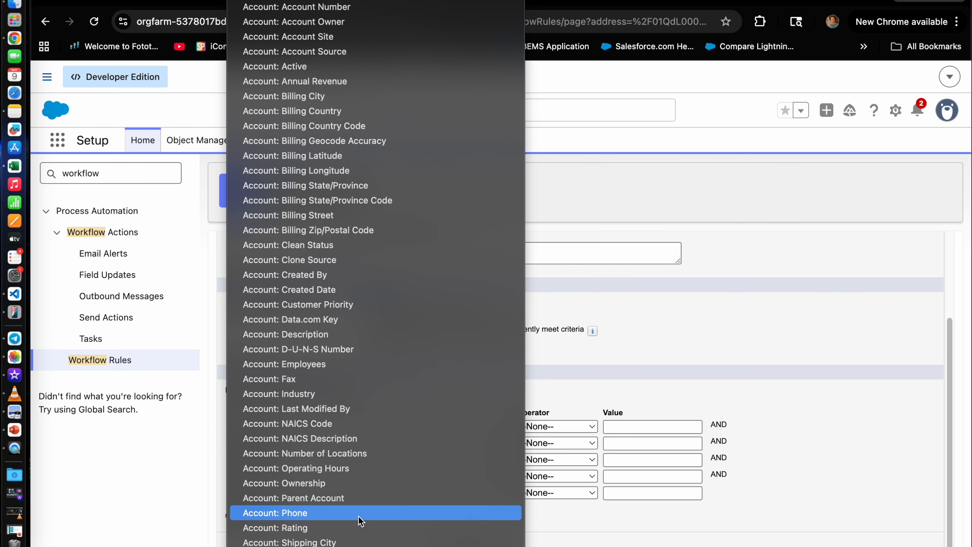
click(311, 66)
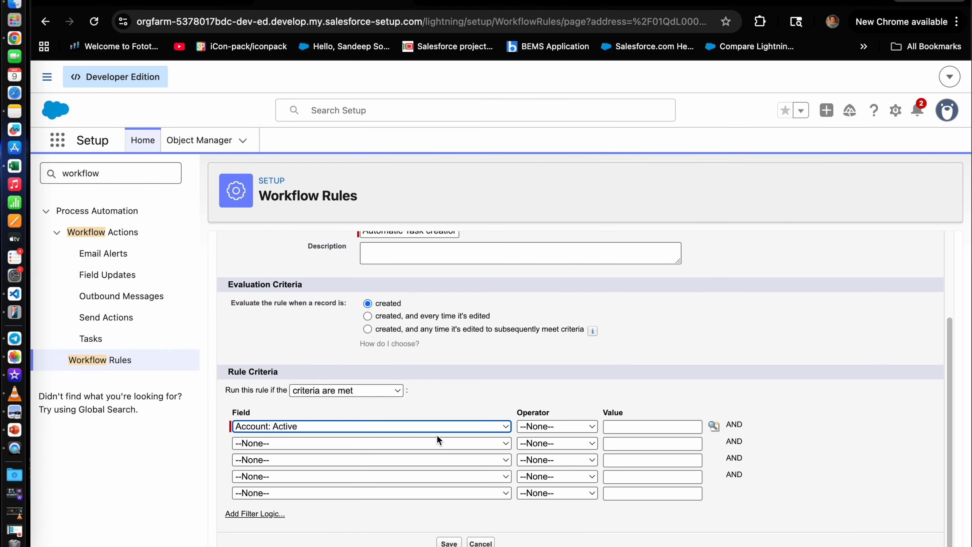
click(530, 424)
click(538, 442)
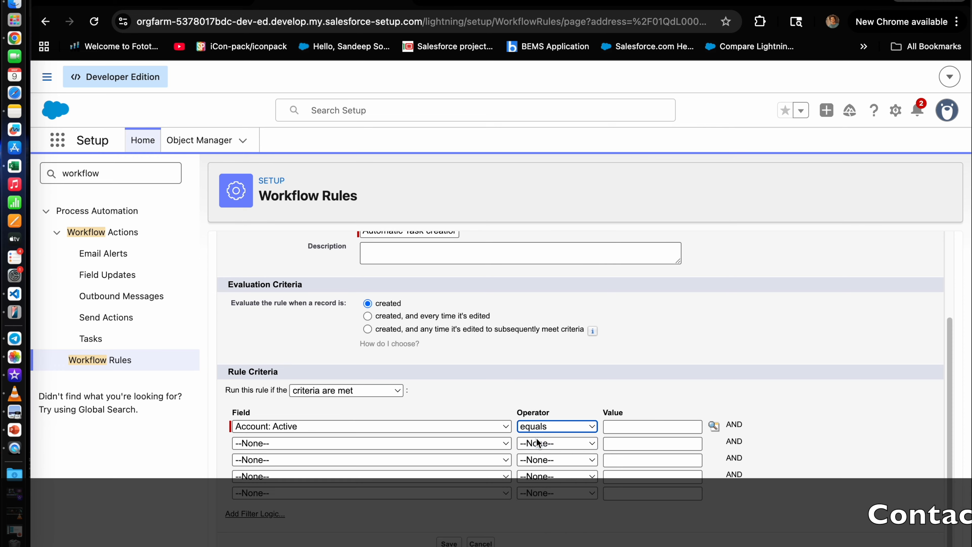
Step: Look up and insert Yes as the value of the Account: Active criterion, and save the rule
click(714, 425)
click(45, 129)
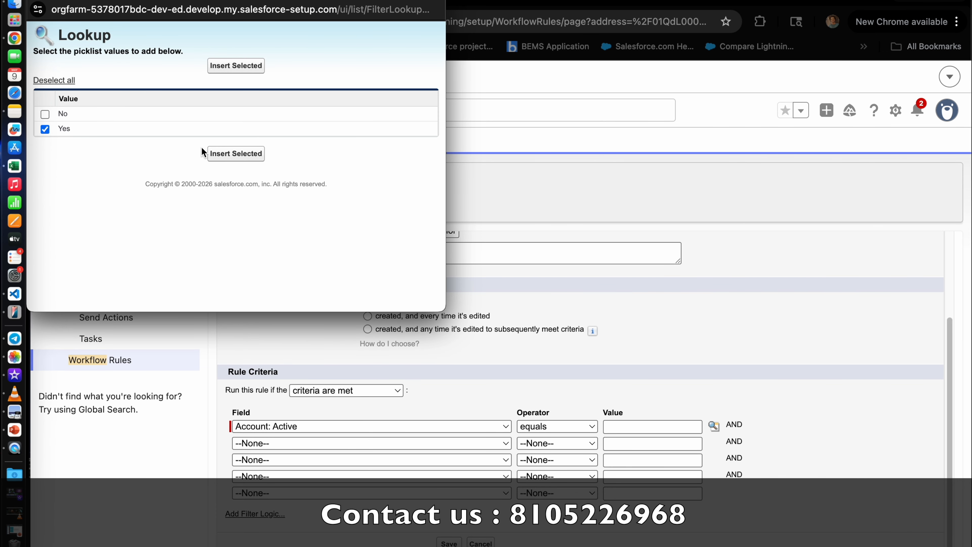
click(230, 153)
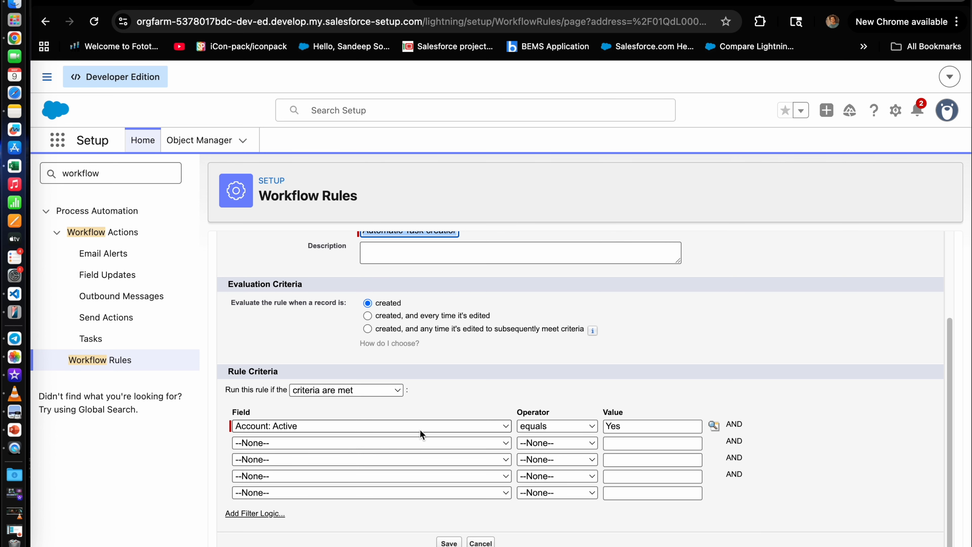
click(546, 431)
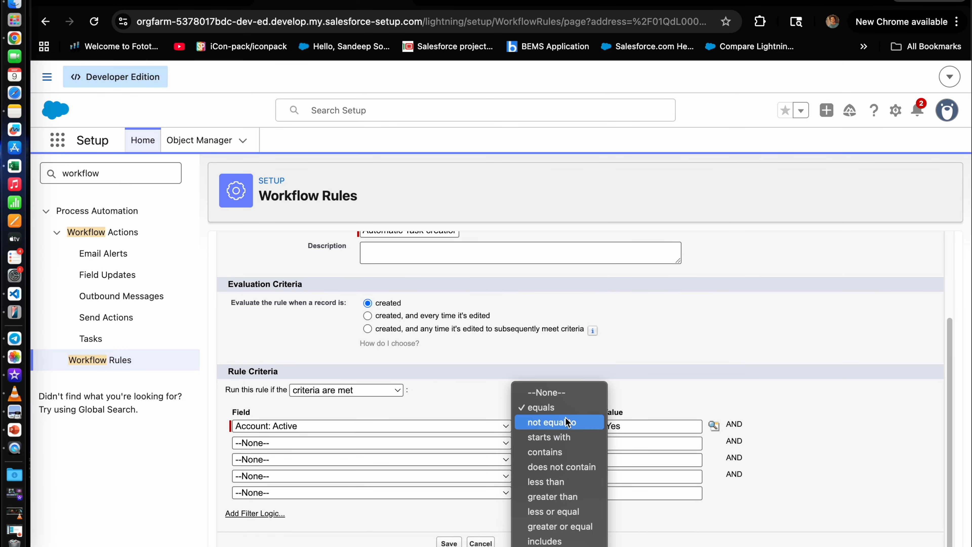
click(705, 402)
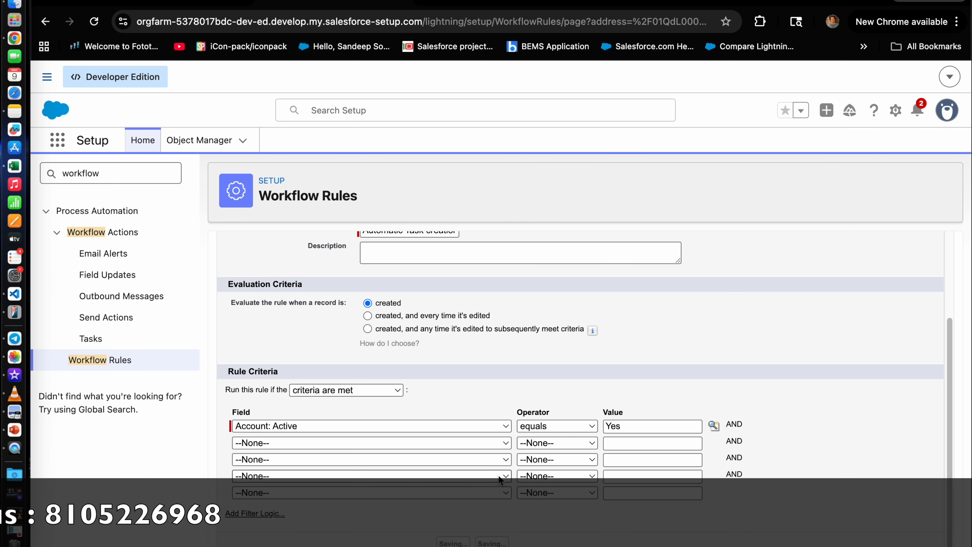
click(450, 542)
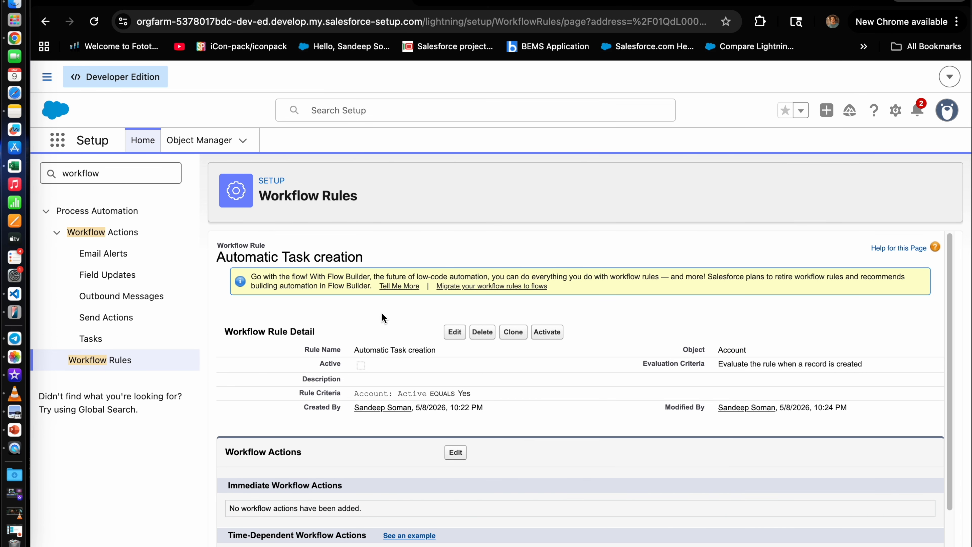
Step: Edit the saved rule's workflow actions and start a new task as an immediate action
drag(308, 362, 377, 366)
click(366, 370)
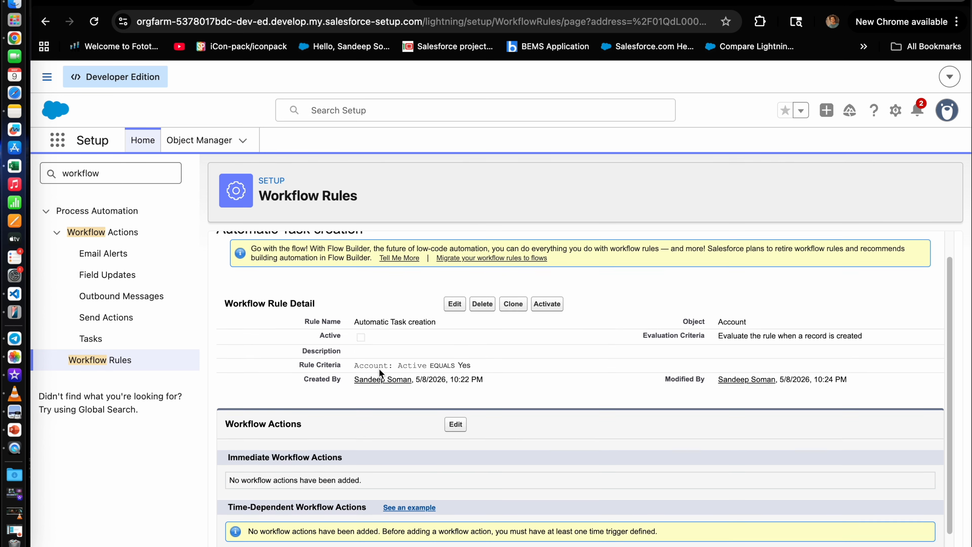
scroll(379, 368, down, 3)
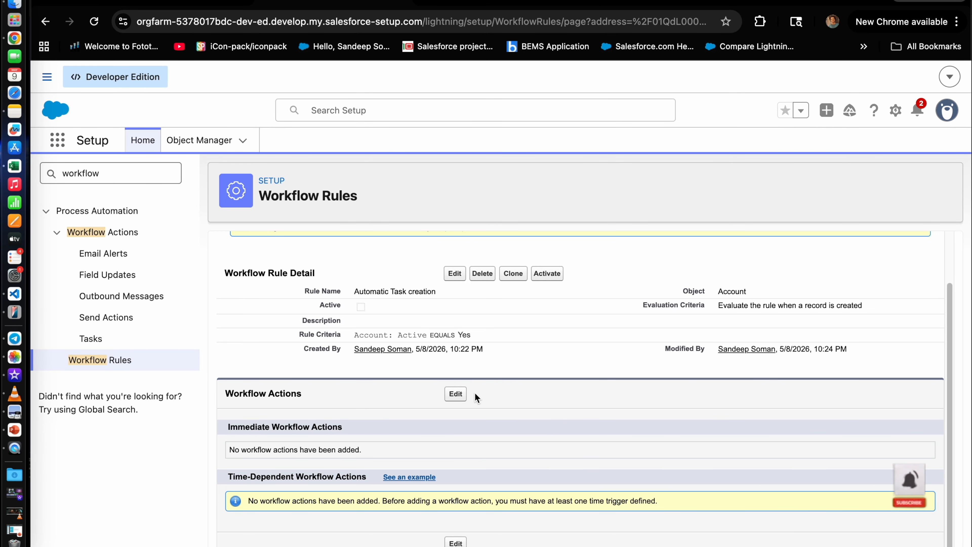
click(462, 398)
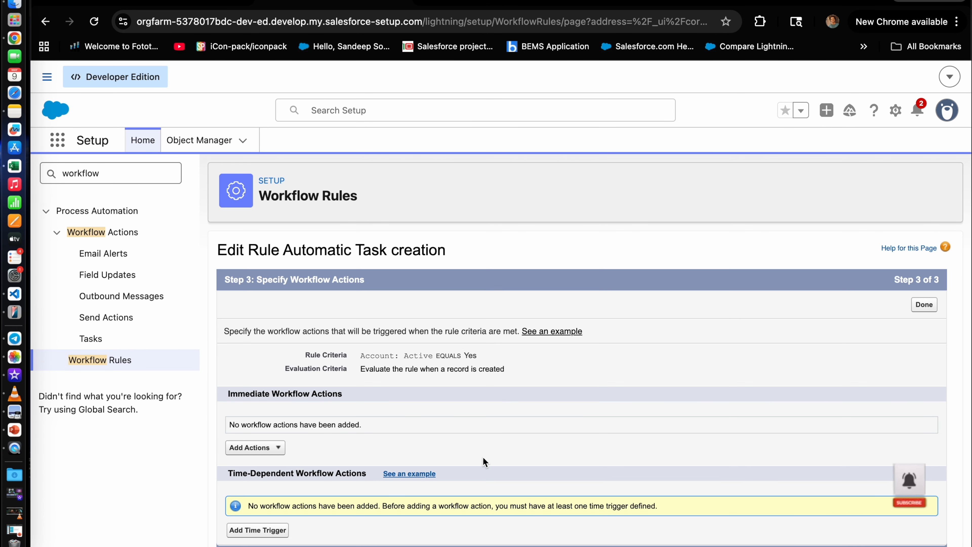
click(276, 453)
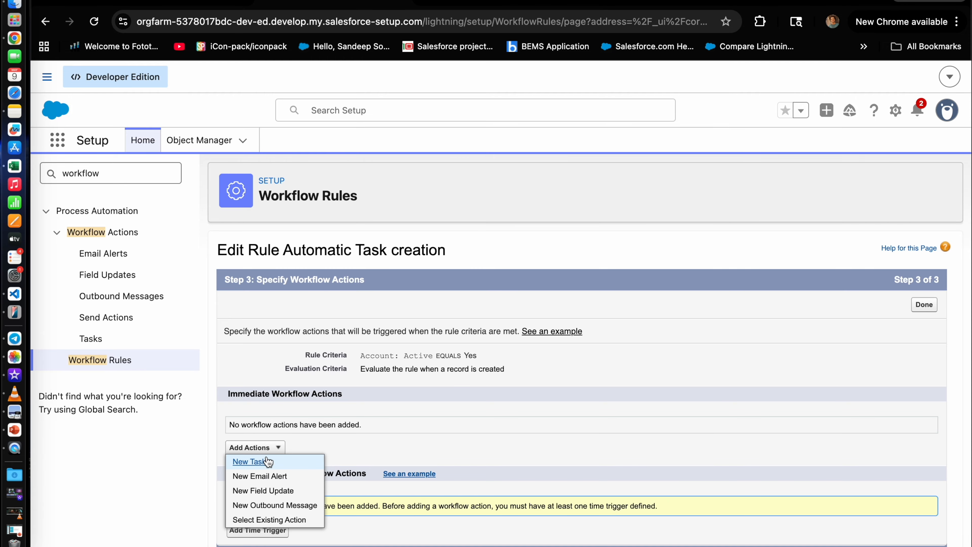
click(249, 462)
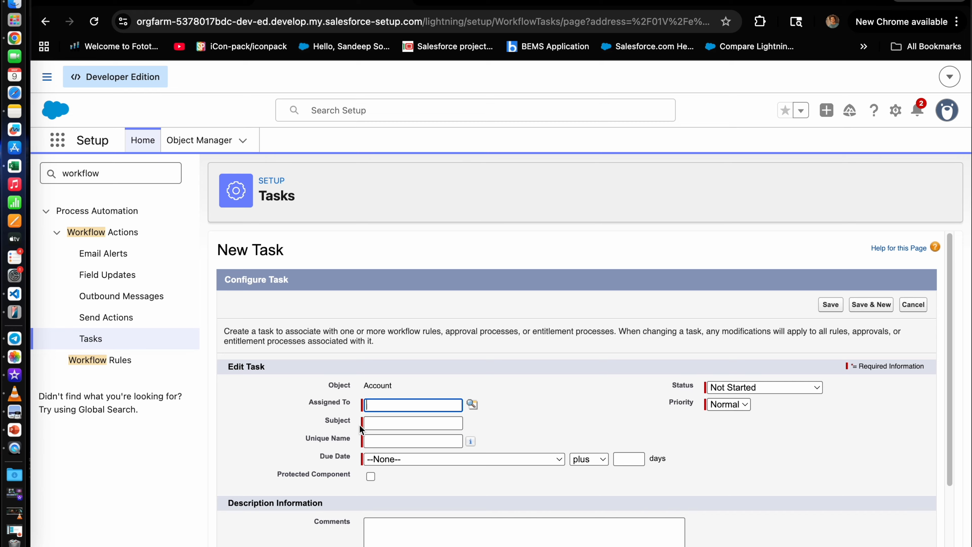
Step: Assign the task to the third user in the lookup and enter the subject Contact the Acc Owner, letting the unique name fill in
scroll(331, 468, down, 1)
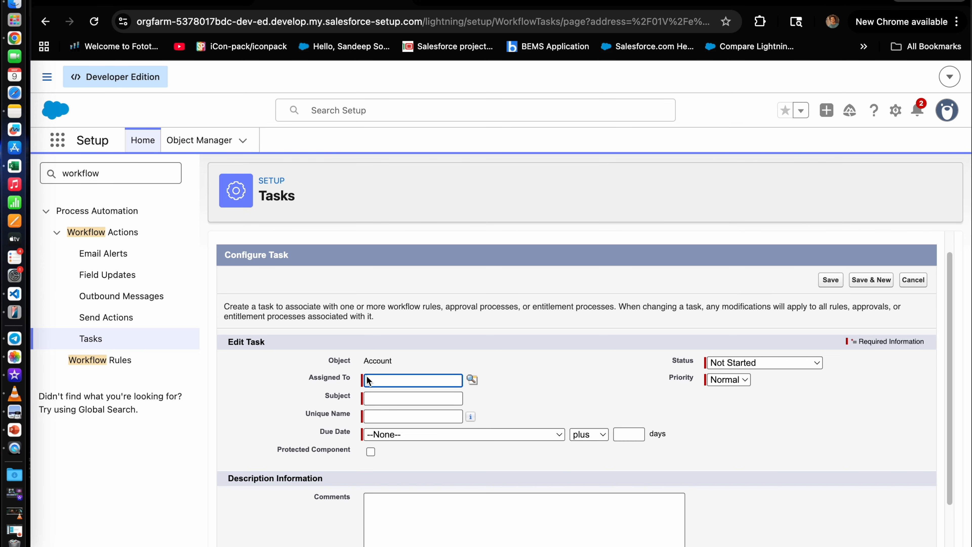
click(472, 379)
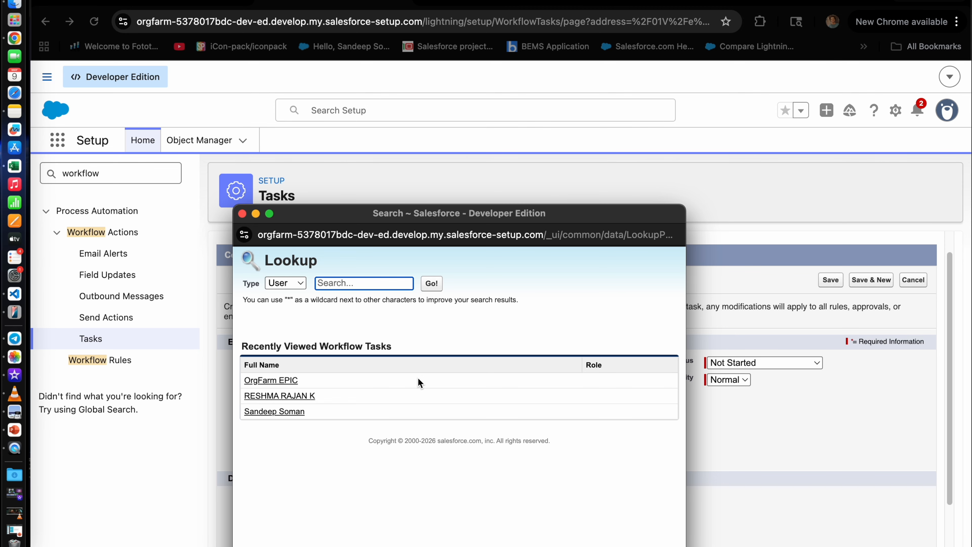
click(285, 411)
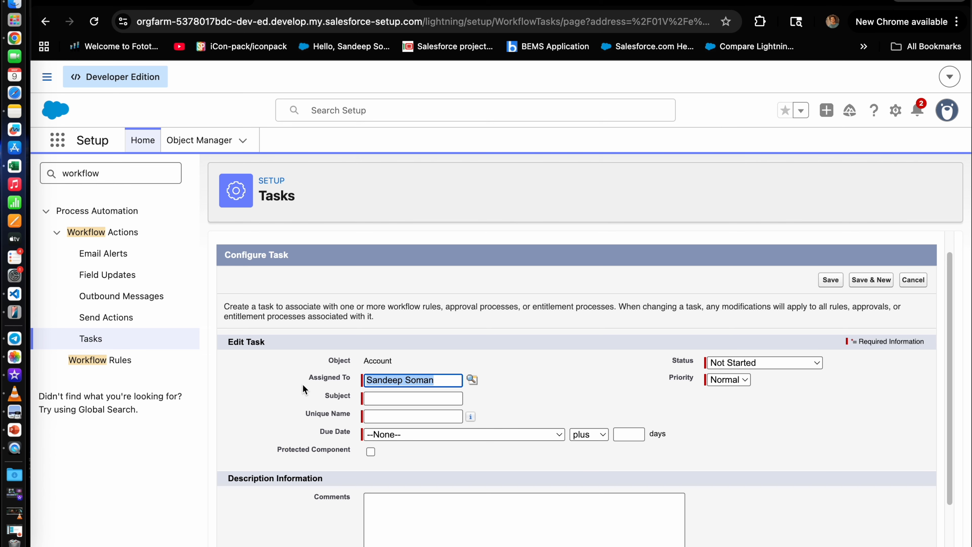
click(523, 389)
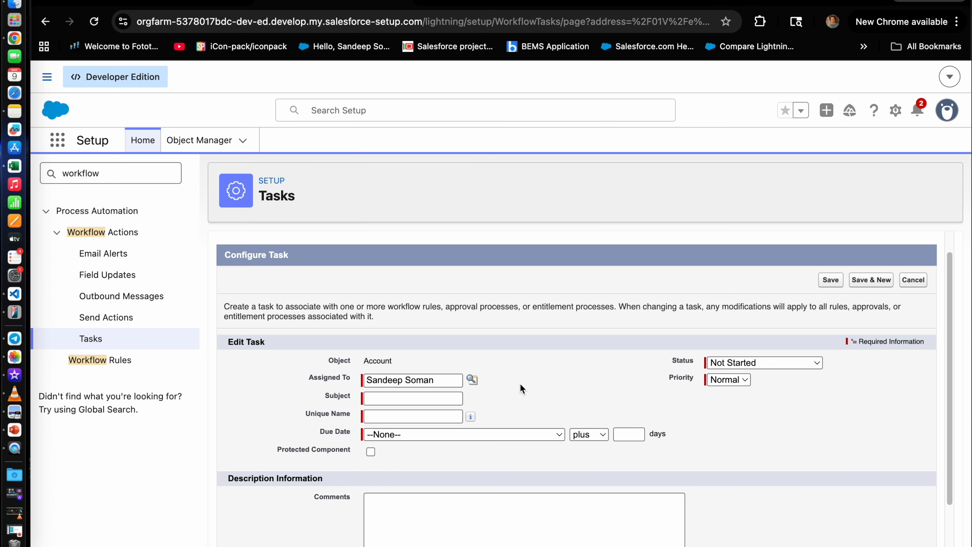
click(403, 400)
text(Contact the Acc Owner)
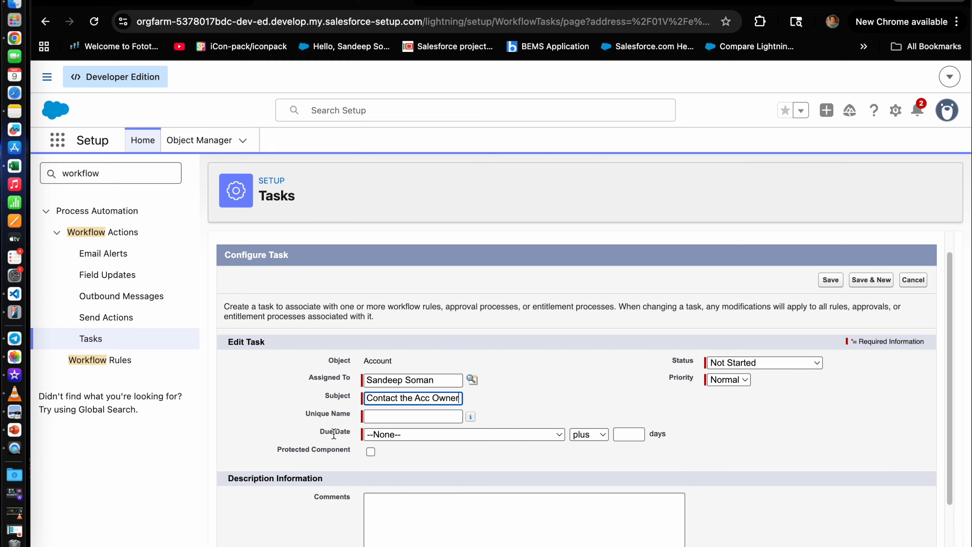
key(Tab)
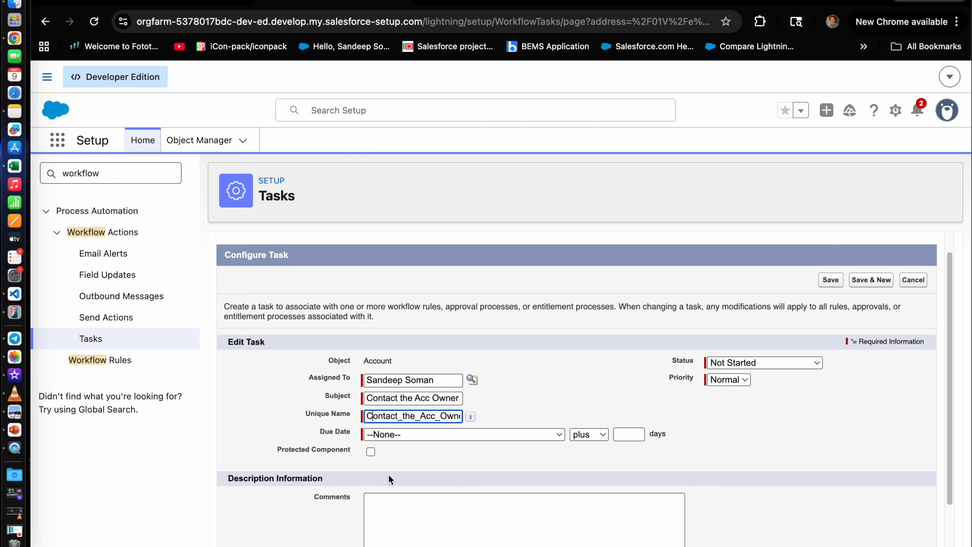
Step: Set the task's due date to Account: Created Date plus 10 days
click(394, 439)
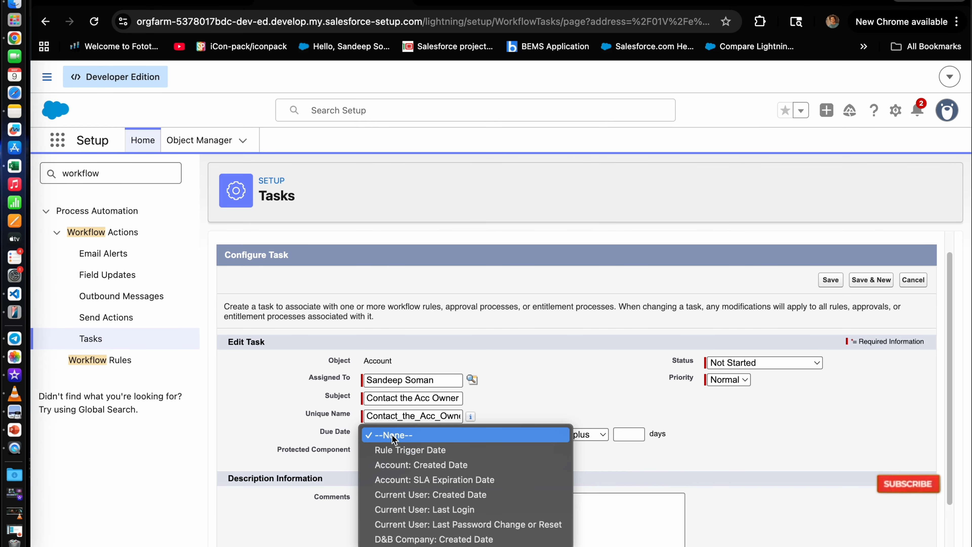
click(282, 446)
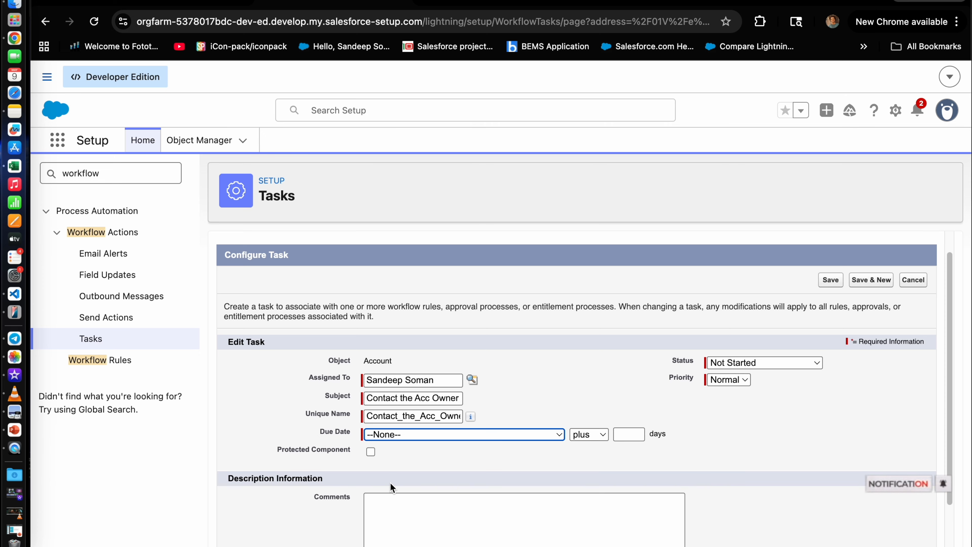
click(378, 393)
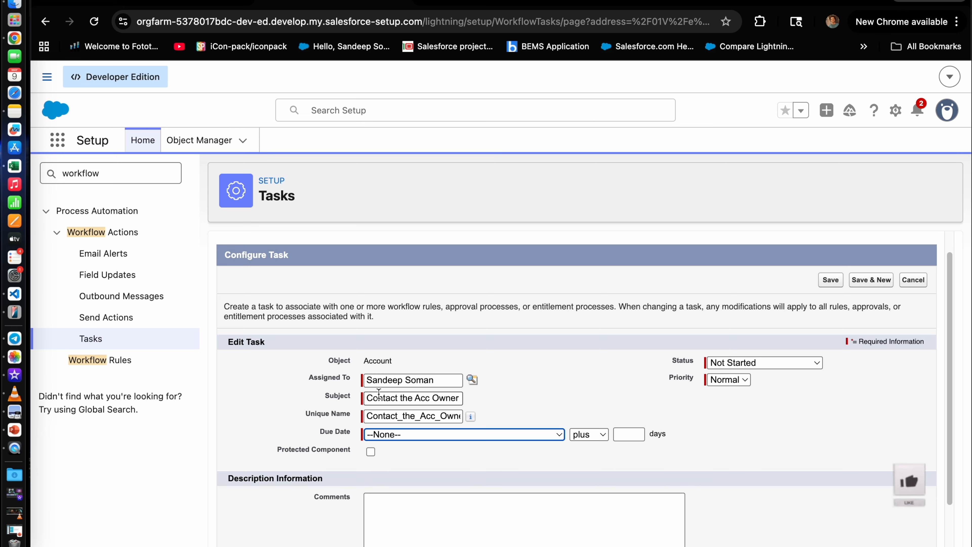
click(462, 437)
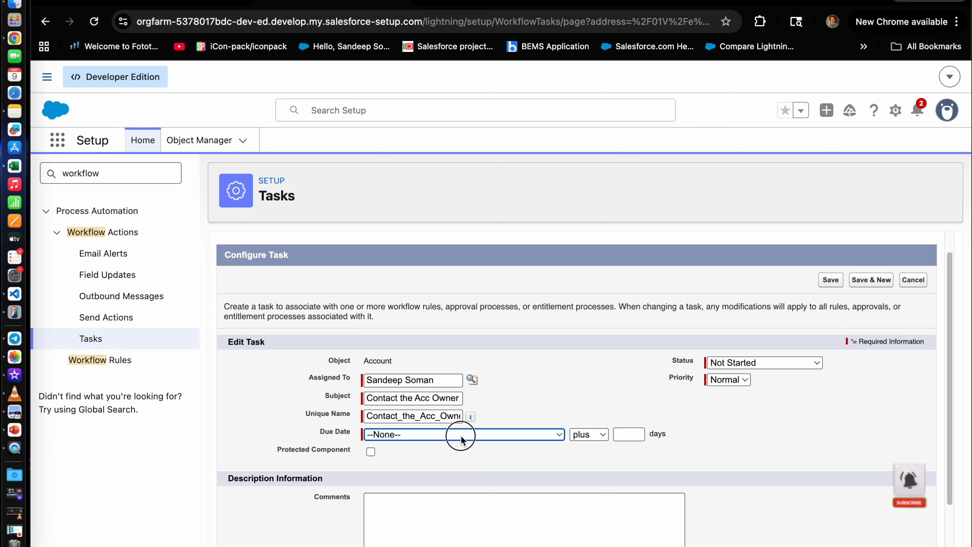
click(415, 470)
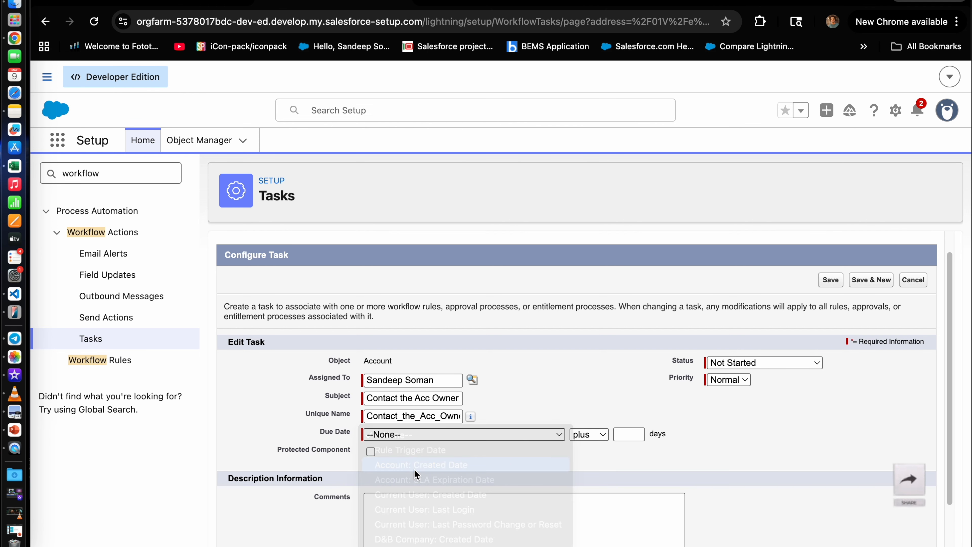
click(587, 436)
click(621, 434)
text(10)
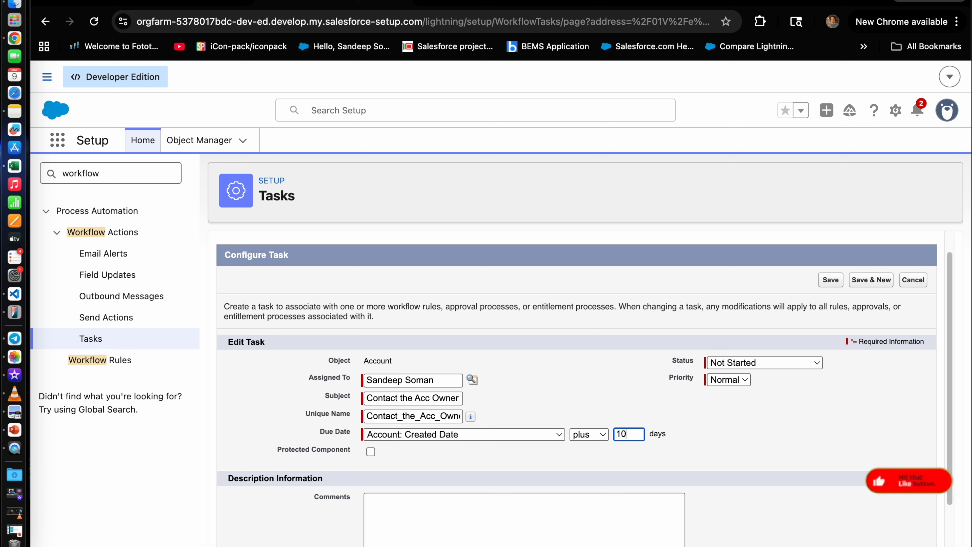
click(630, 444)
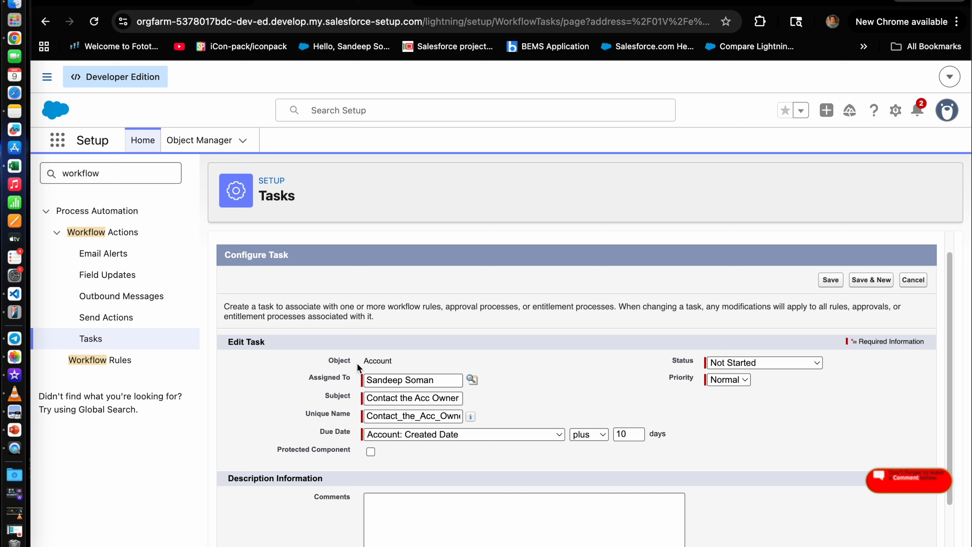
Step: Set the task's status to In Progress and its priority to High
click(720, 364)
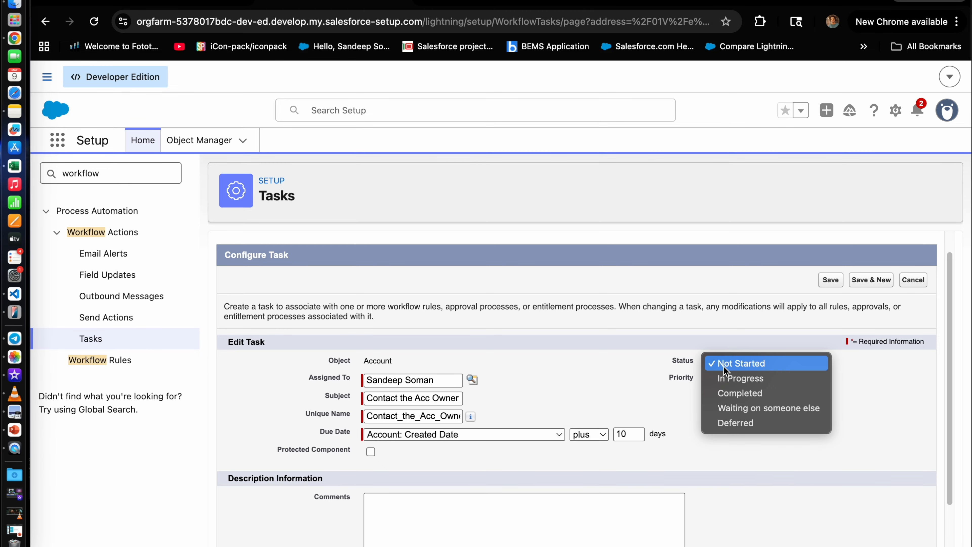
click(745, 365)
click(744, 362)
click(747, 377)
click(728, 380)
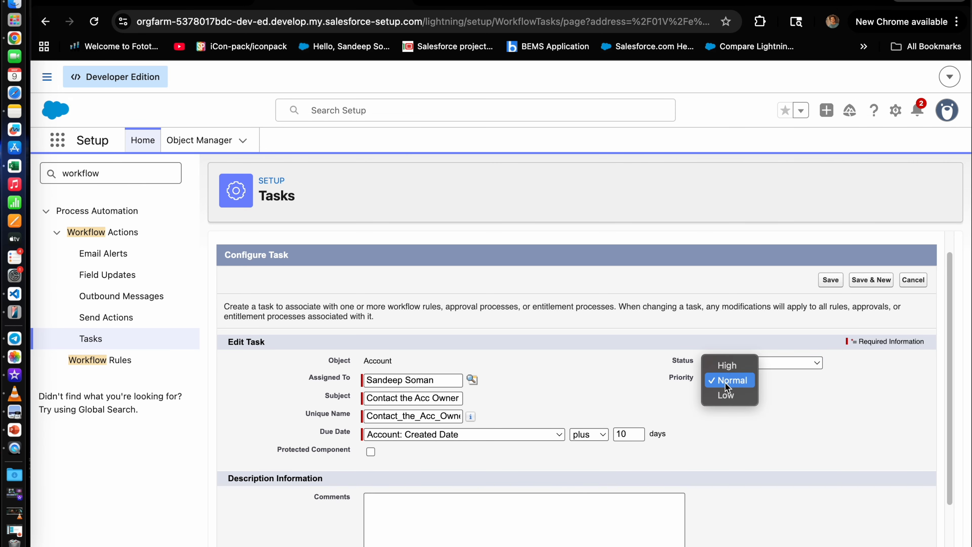
click(727, 367)
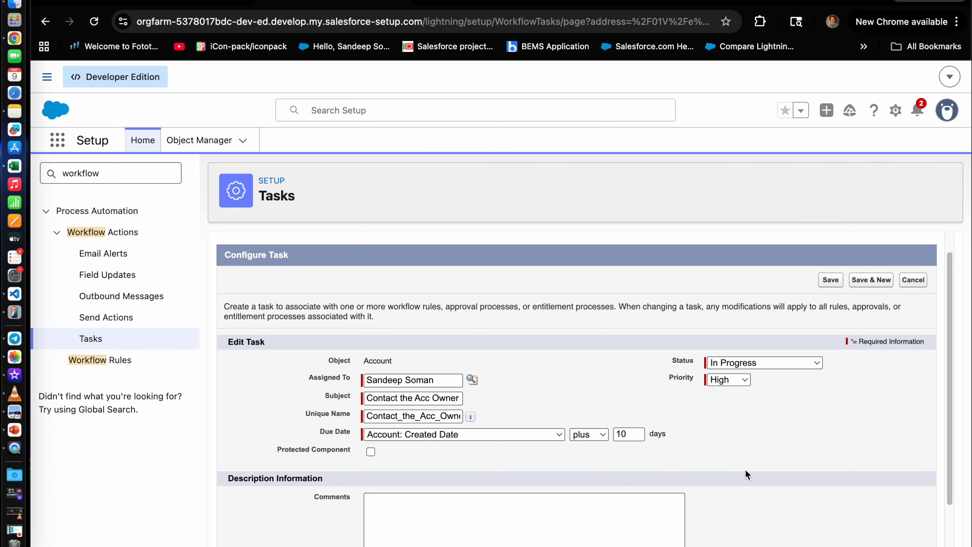
Step: Leave the task's comments empty and save the task as an immediate workflow action
scroll(745, 469, down, 3)
click(434, 448)
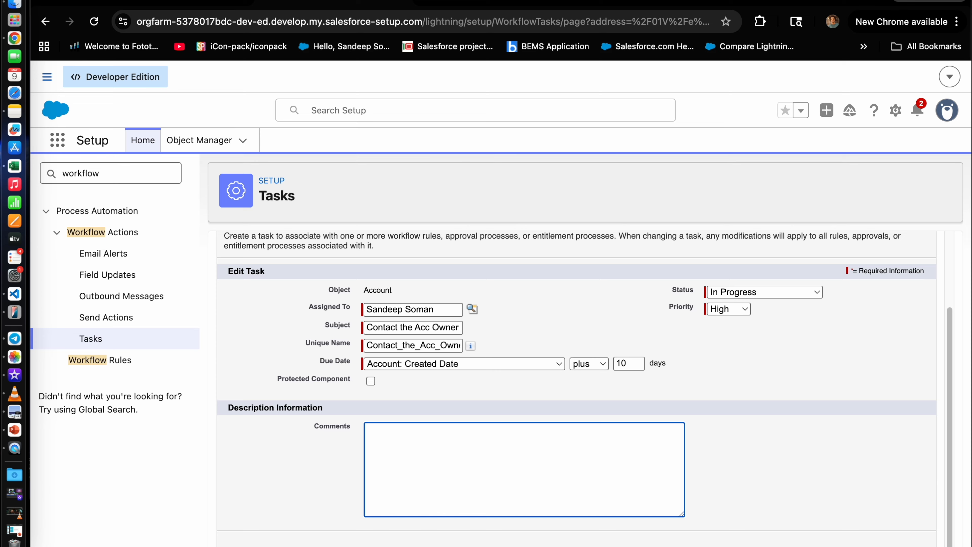
scroll(727, 512, up, 3)
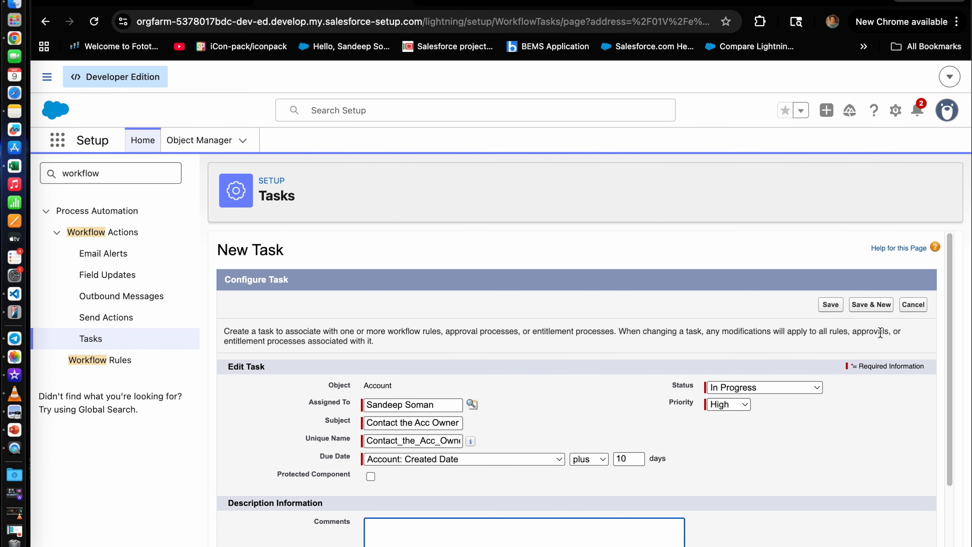
click(841, 307)
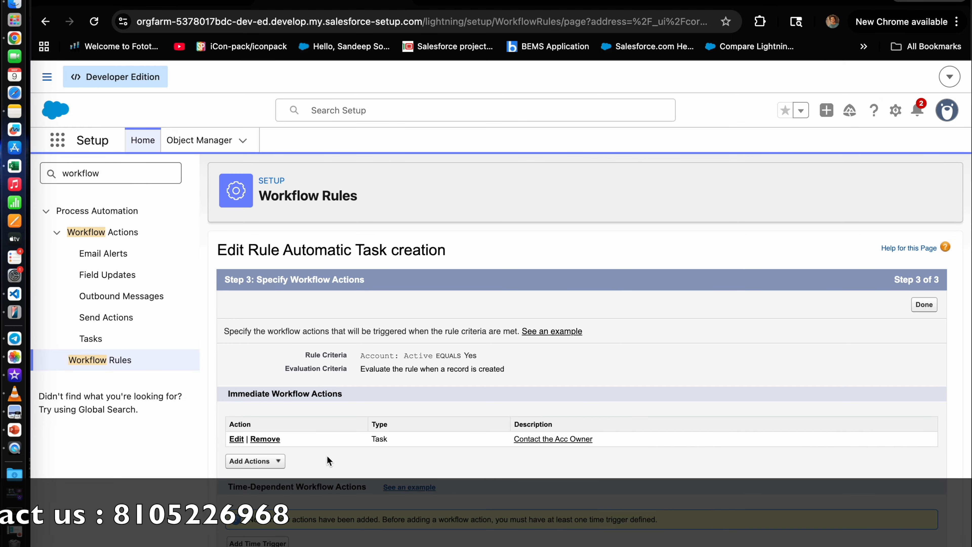
Step: Add a new field update action to the rule, named Make the Acc Hot, and let the unique name fill in
click(269, 461)
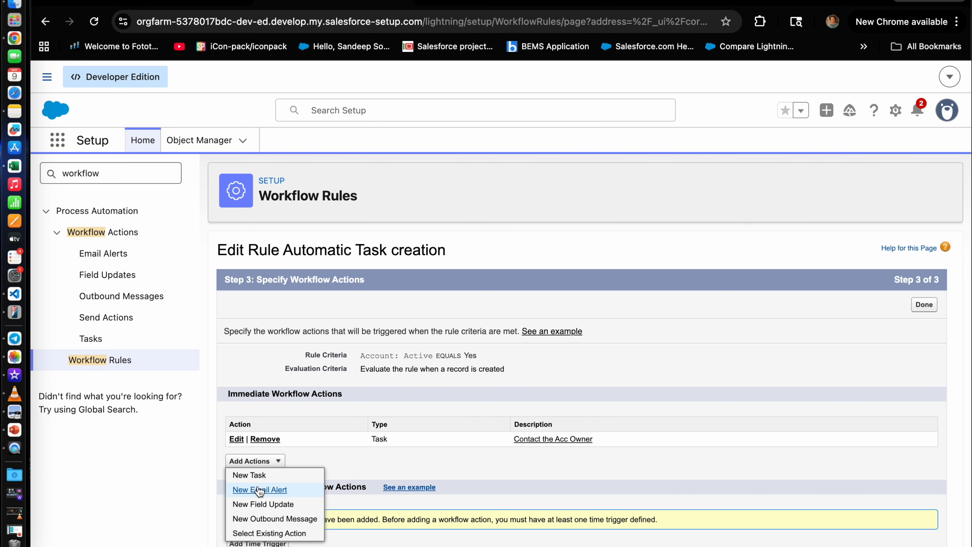
click(276, 504)
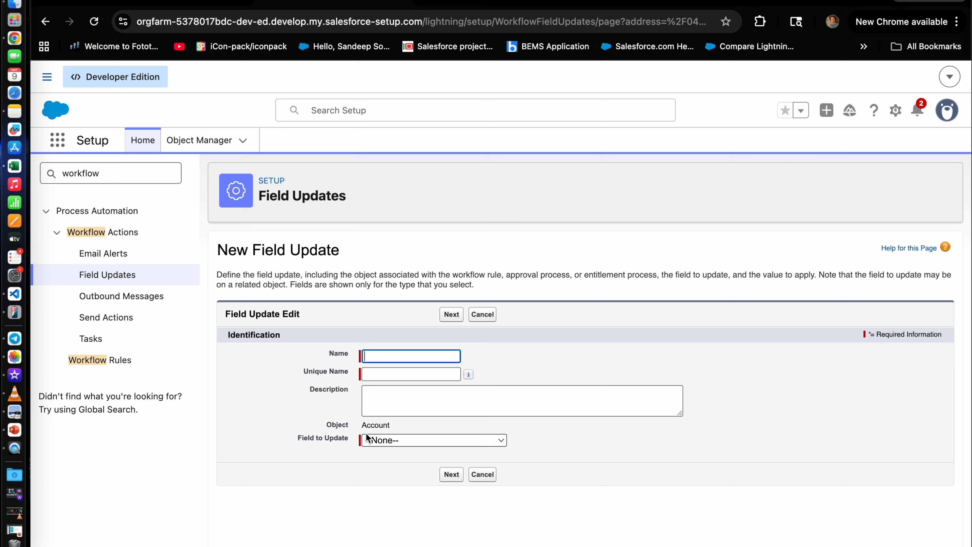
text(Mak)
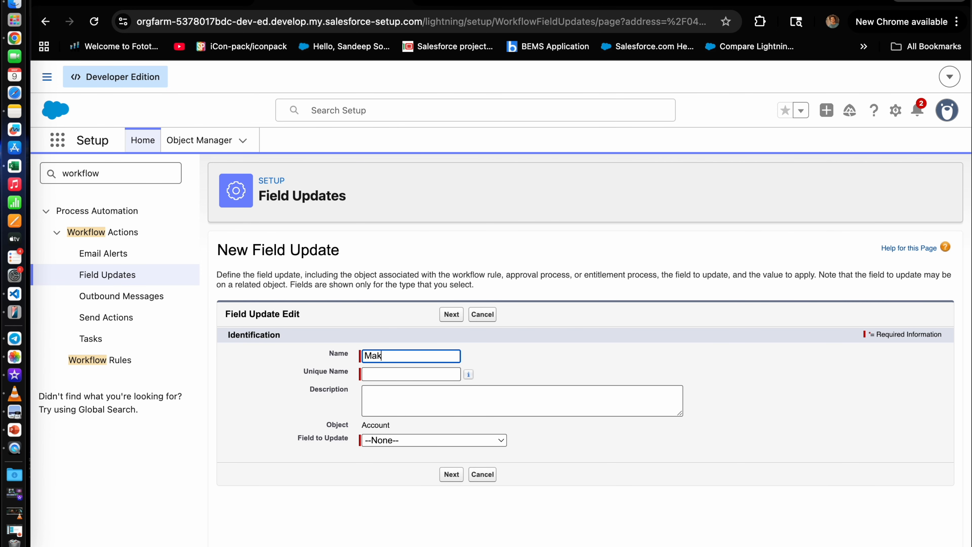
text(e tthis)
key(BackSpace)
key(BackSpace)
key(BackSpace)
text(he Acc Hot)
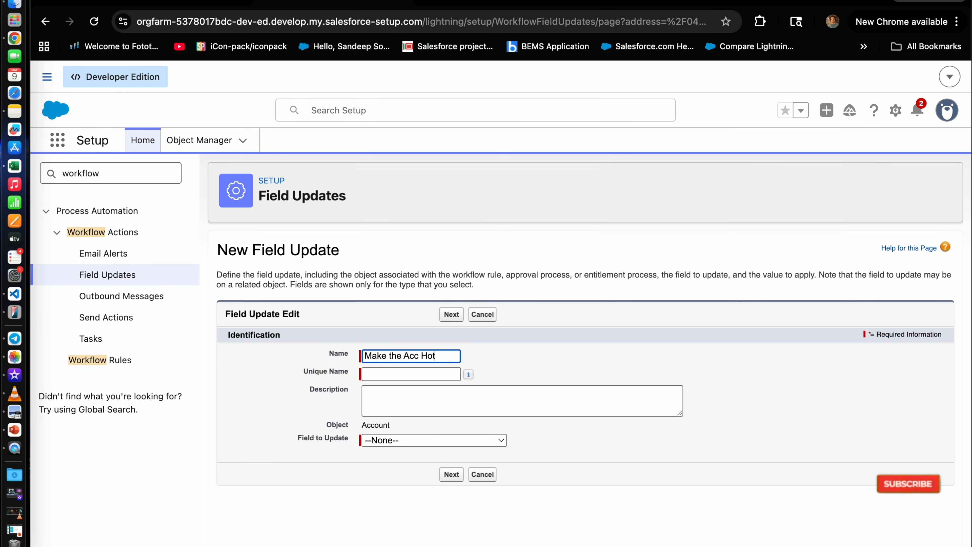
click(377, 374)
click(384, 402)
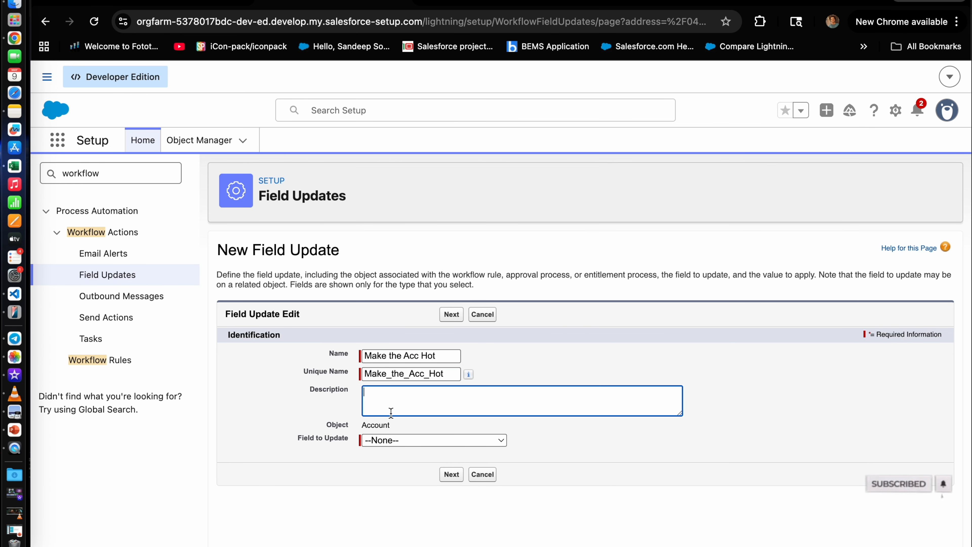
Step: Choose Rating as the field to update, set its specific value to Hot, and save the field update
click(381, 440)
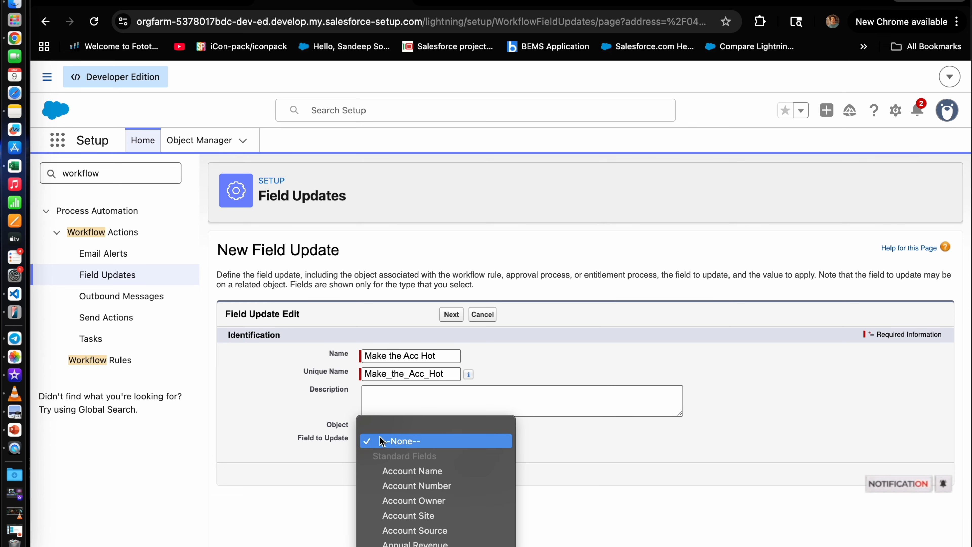
key(r)
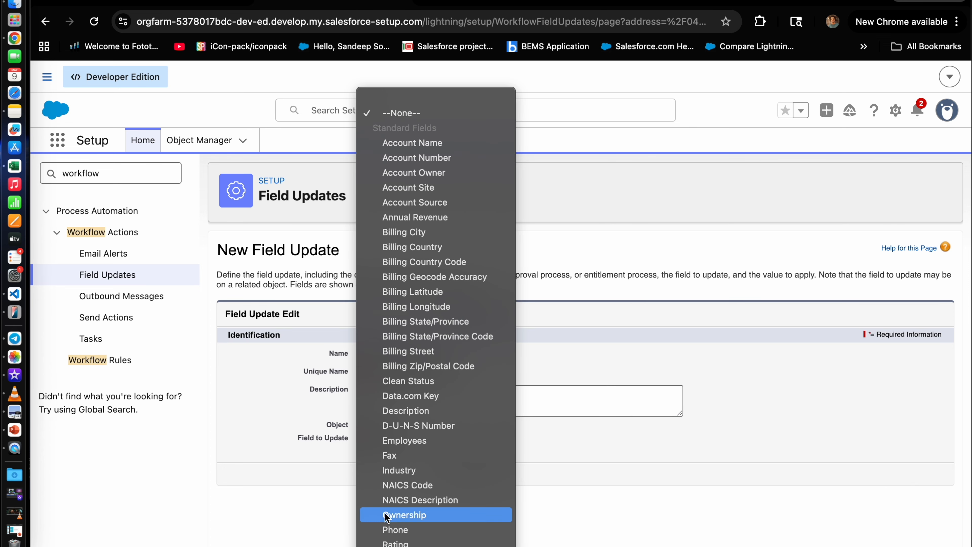
click(393, 542)
click(452, 475)
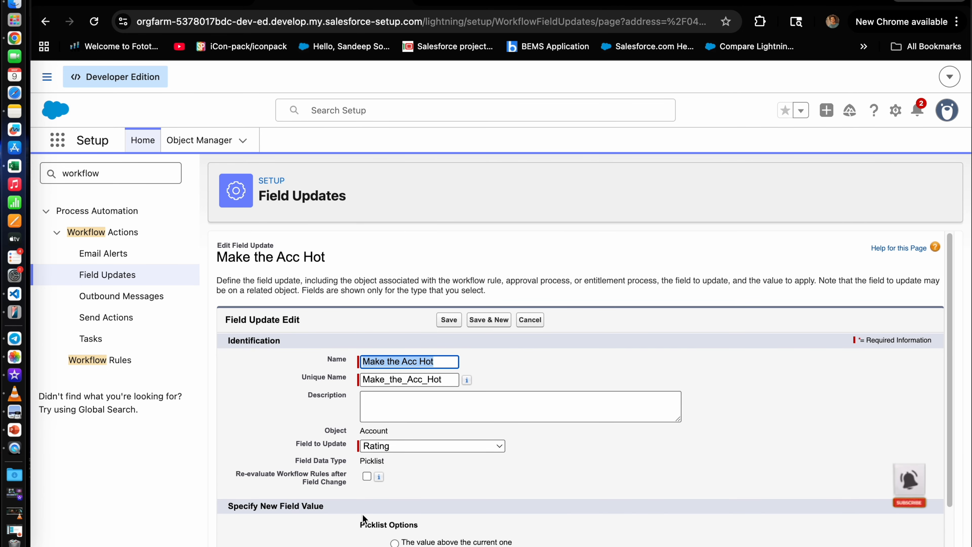
scroll(454, 543, down, 3)
click(478, 503)
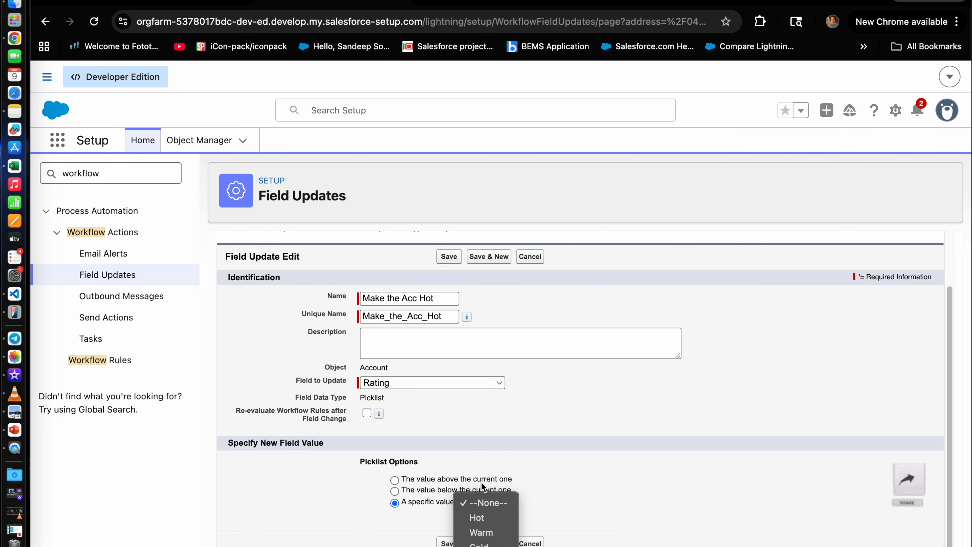
click(486, 518)
click(446, 541)
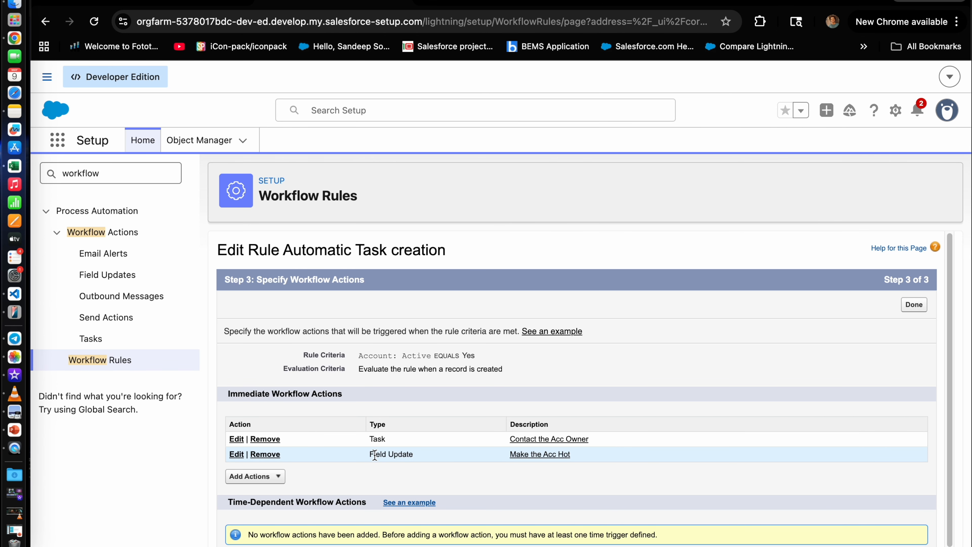
Step: Finish the workflow actions, activate the Automatic Task creation rule, and review its detail page
click(913, 305)
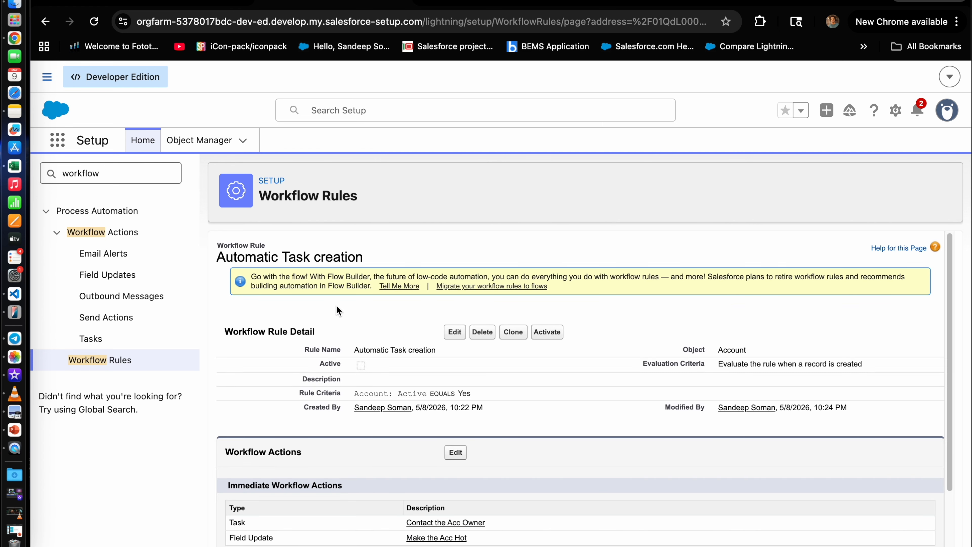
drag(321, 363, 332, 364)
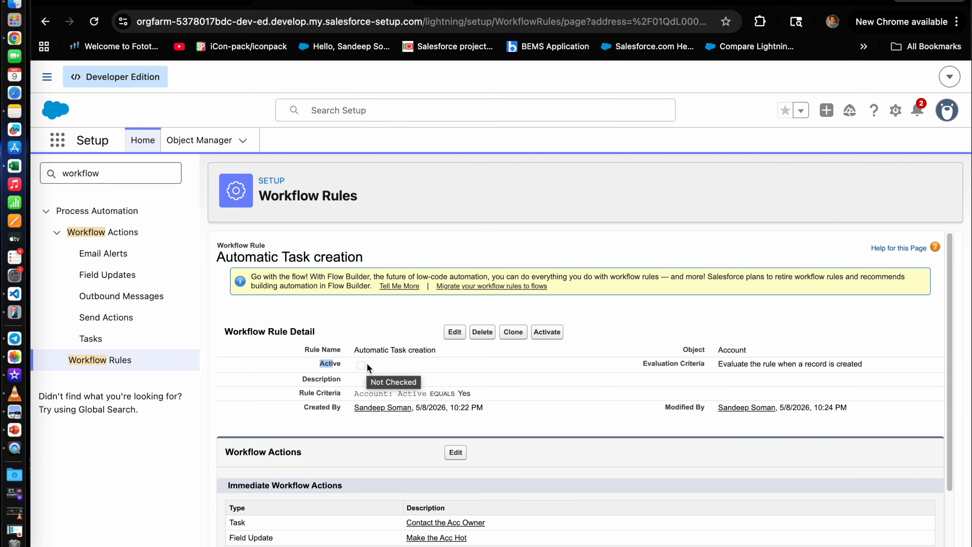
click(542, 333)
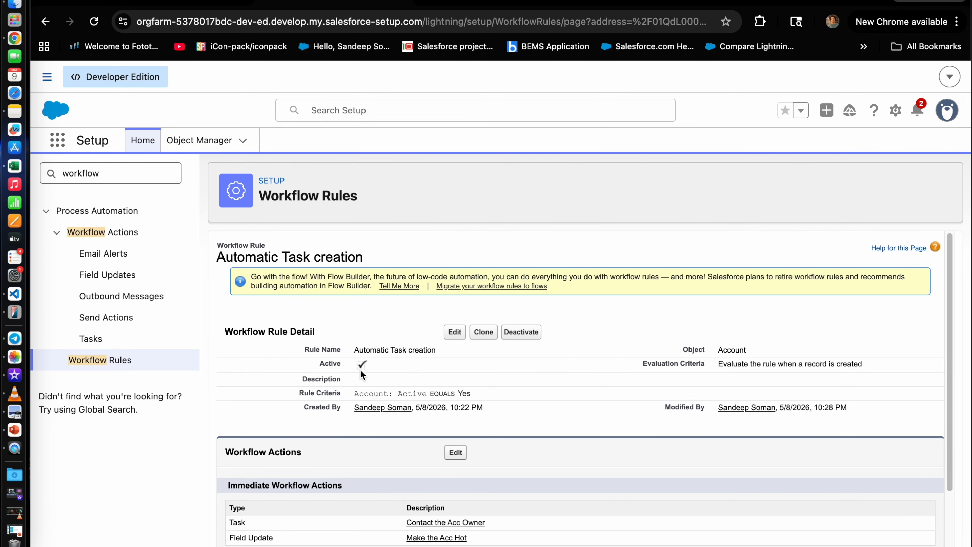
scroll(379, 402, down, 3)
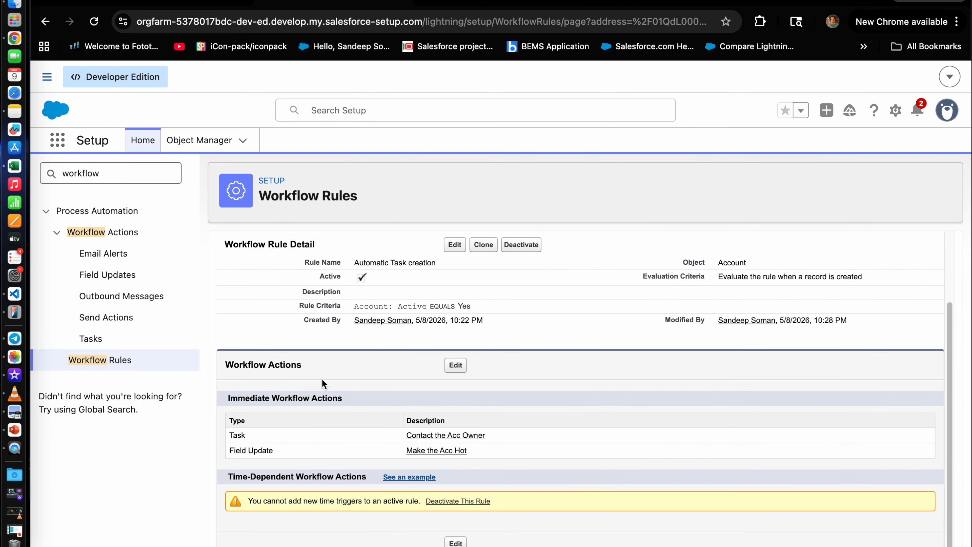
scroll(327, 390, up, 3)
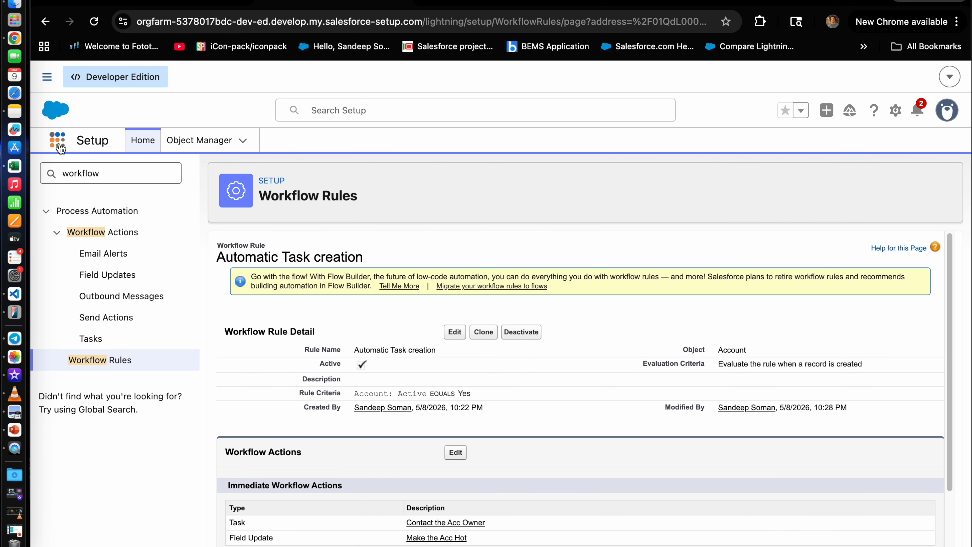
Step: Find Accounts through the App Launcher and go to the accounts list
click(70, 140)
text(acc)
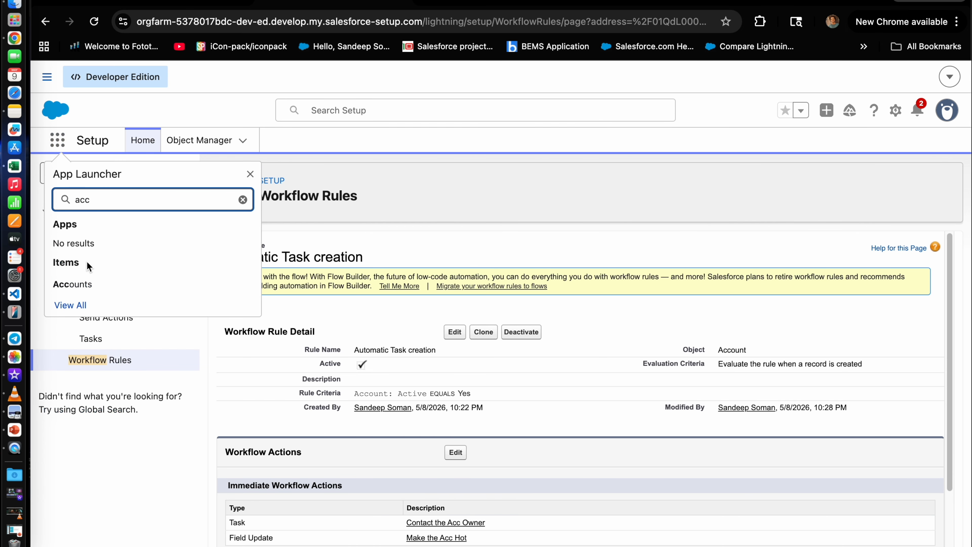
click(73, 284)
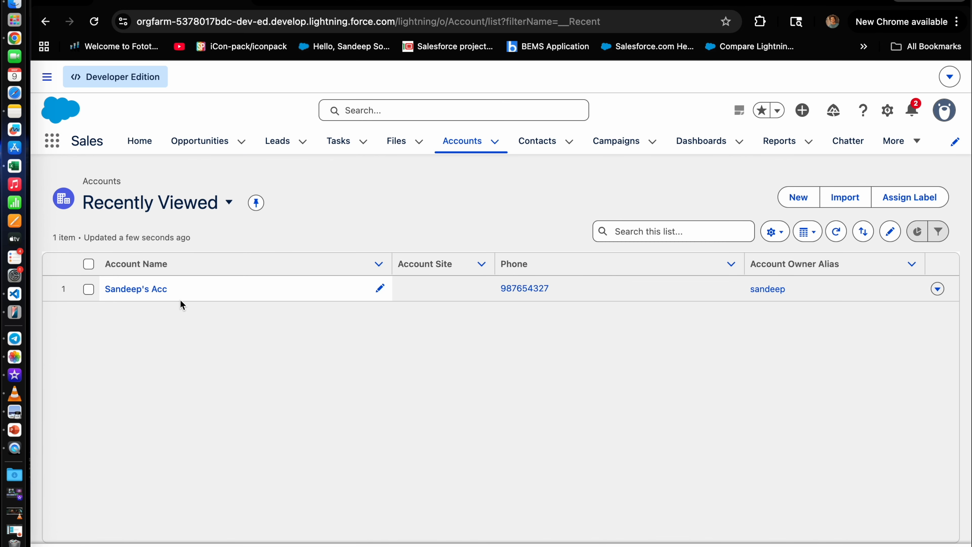
click(476, 145)
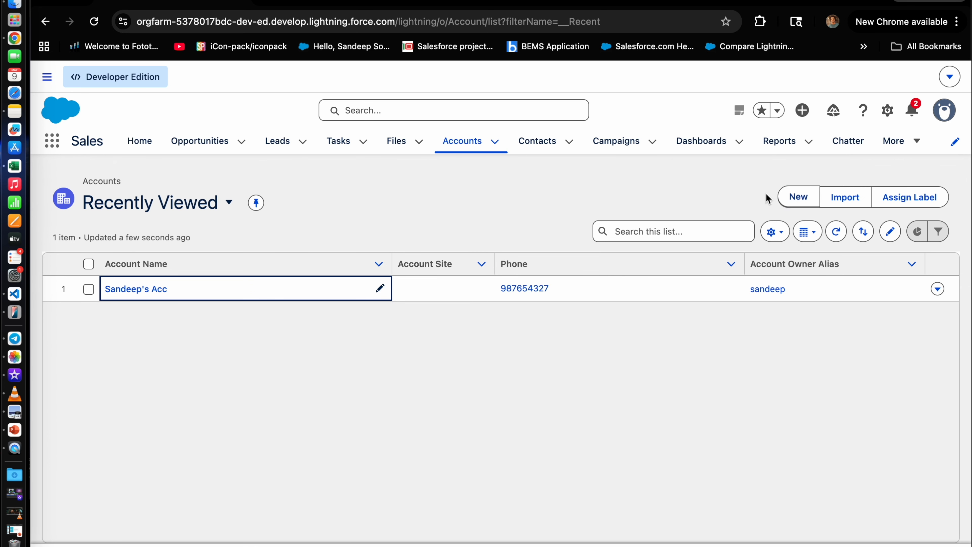
Step: Create an account named My Account with Active and Rating left unset, and open its details
click(785, 199)
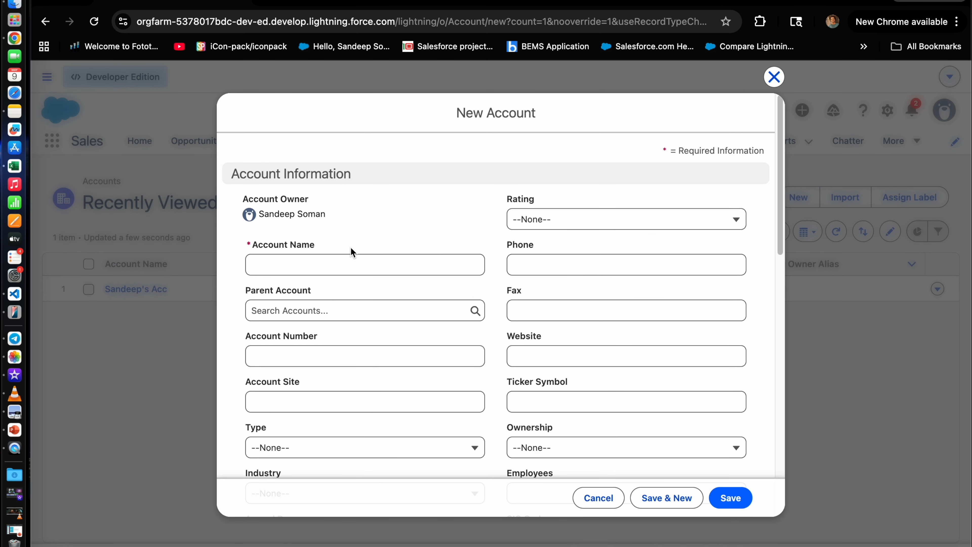
text(My Account)
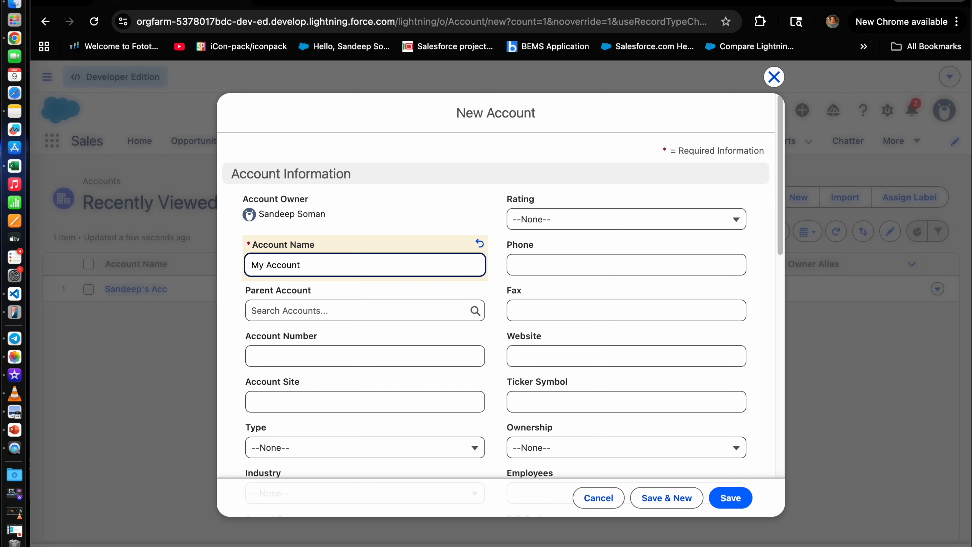
click(368, 232)
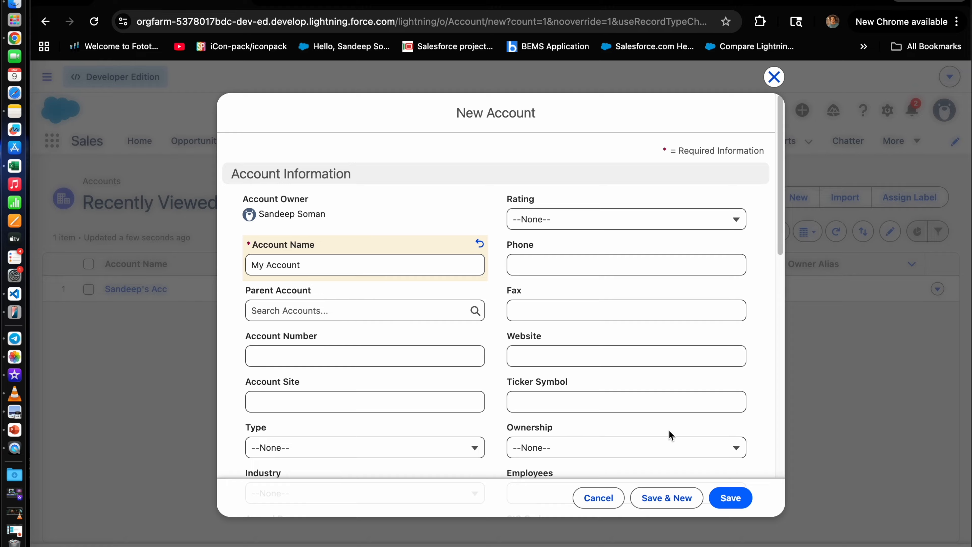
scroll(550, 398, down, 5)
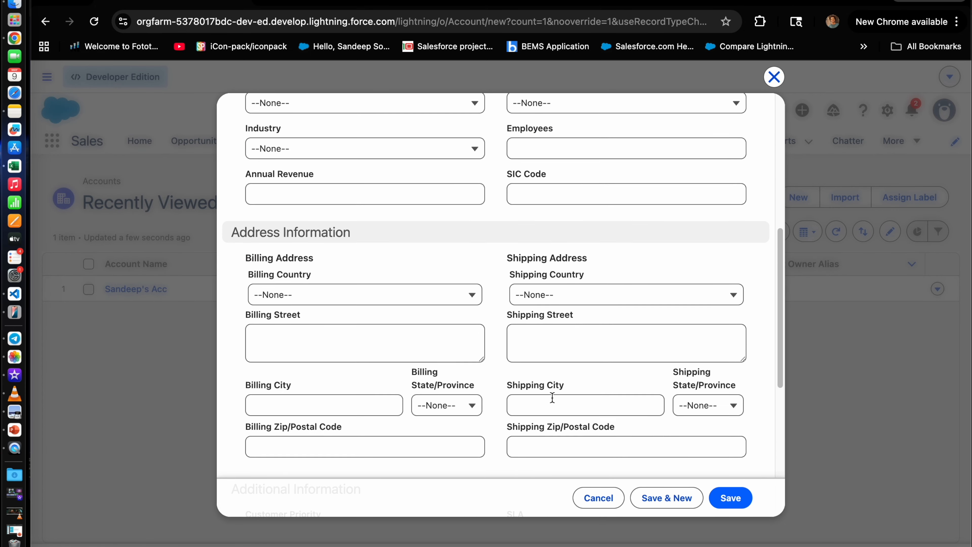
click(722, 502)
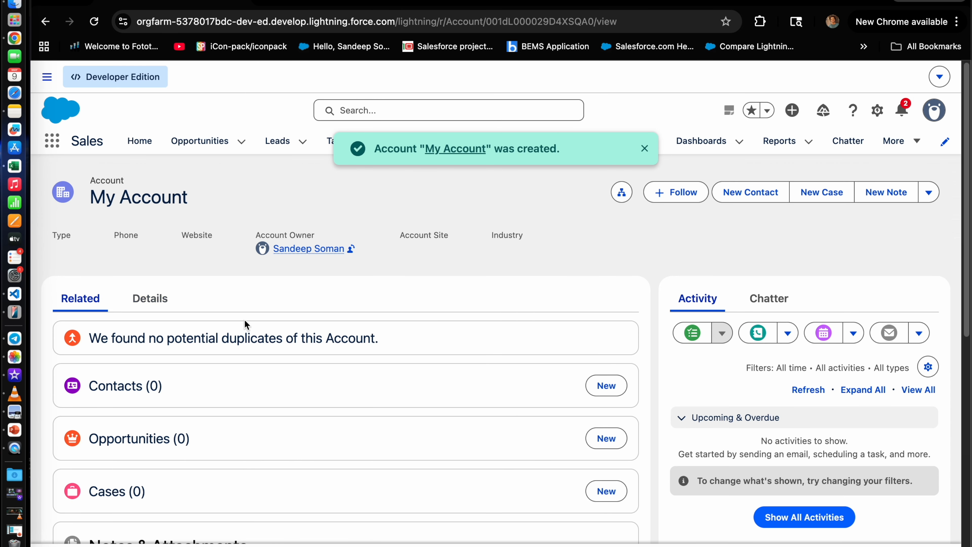
click(150, 298)
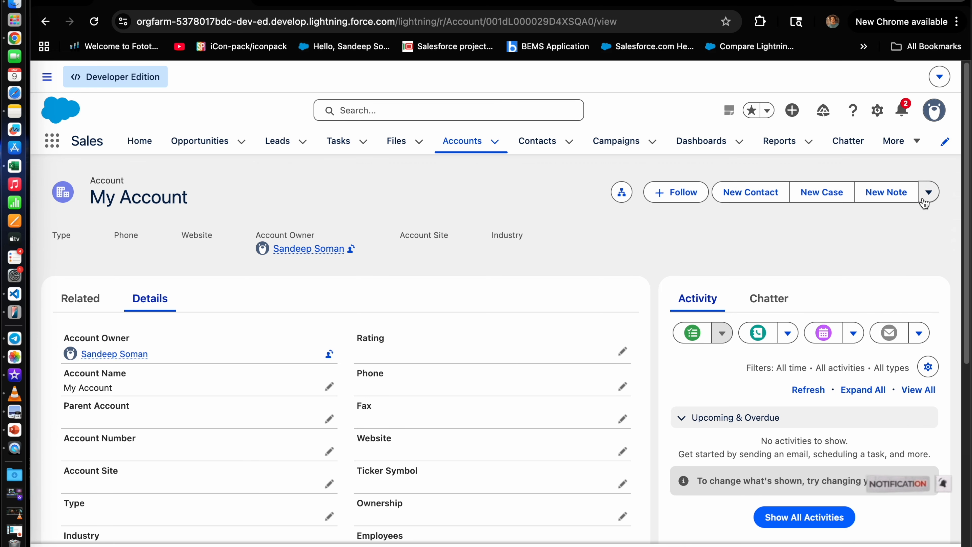
Step: Edit My Account to set Active to Yes and save the record
click(929, 192)
click(878, 309)
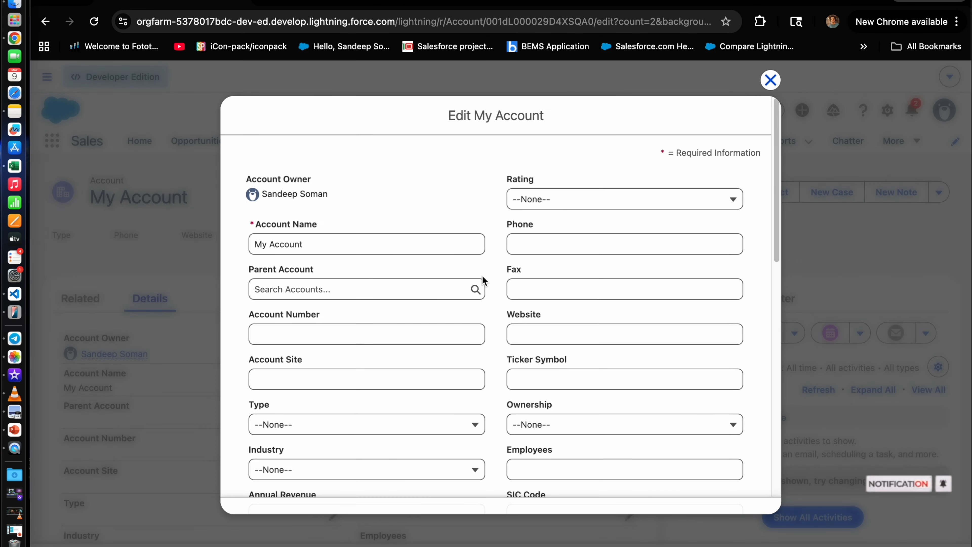
scroll(476, 306, down, 10)
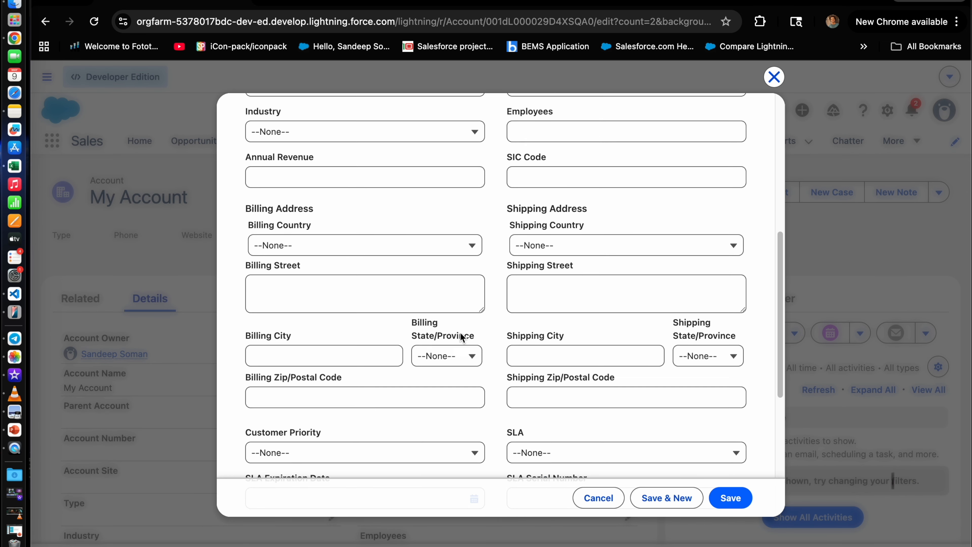
scroll(306, 384, down, 5)
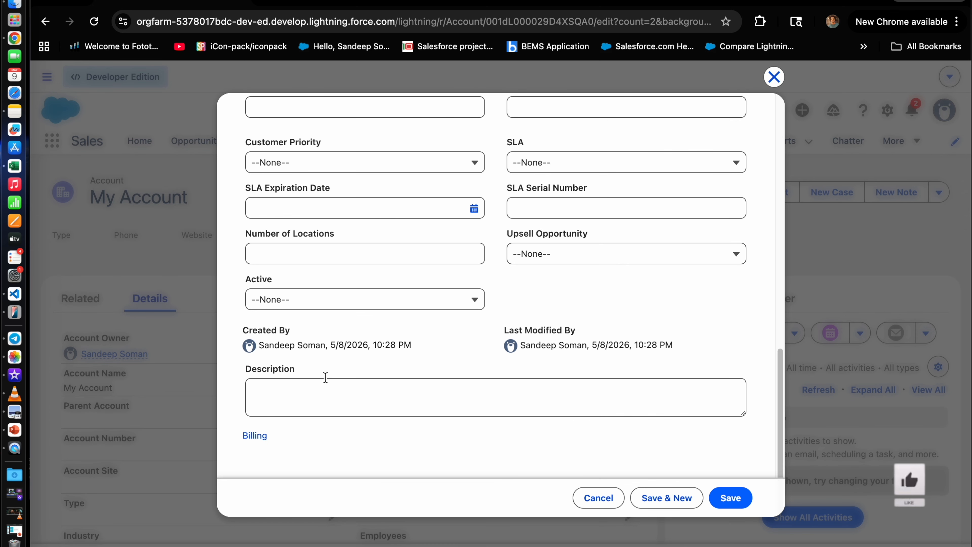
click(300, 302)
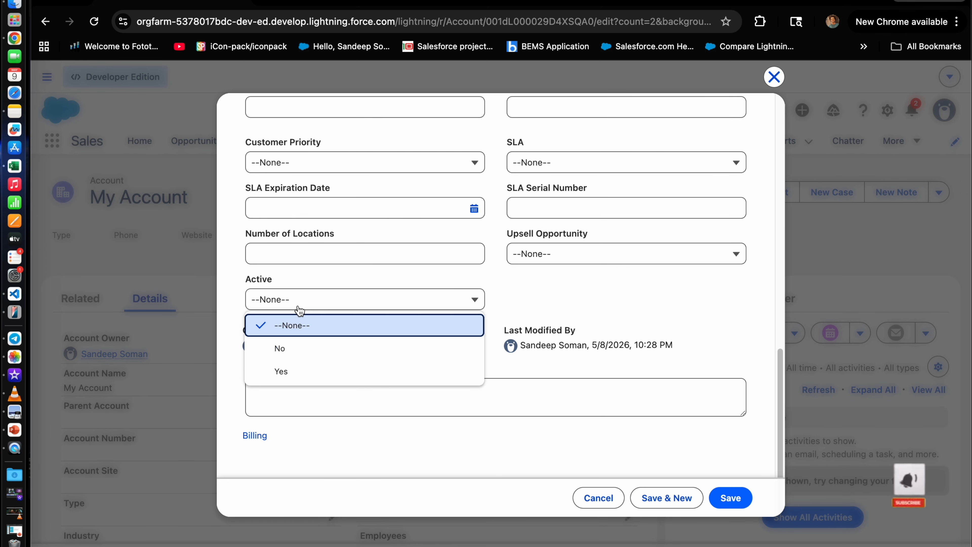
click(296, 369)
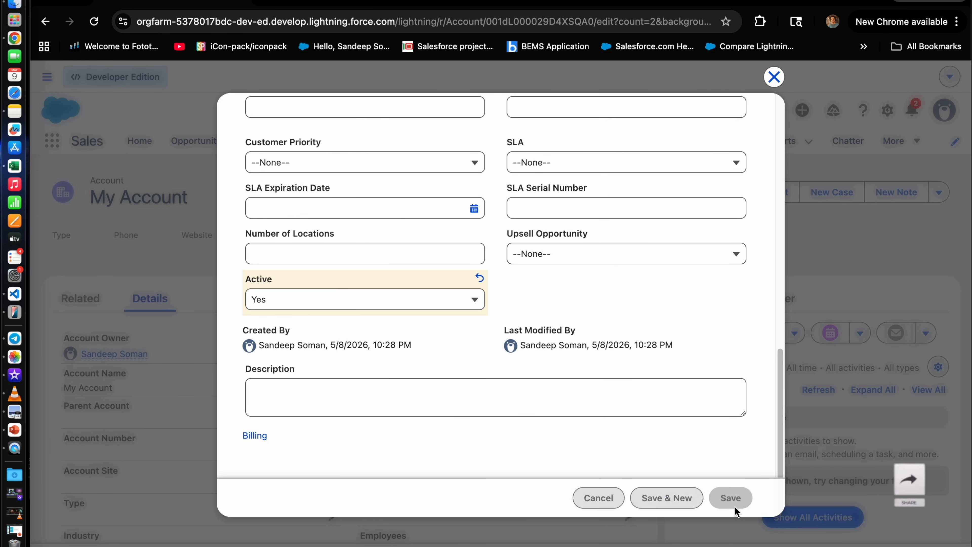
click(731, 498)
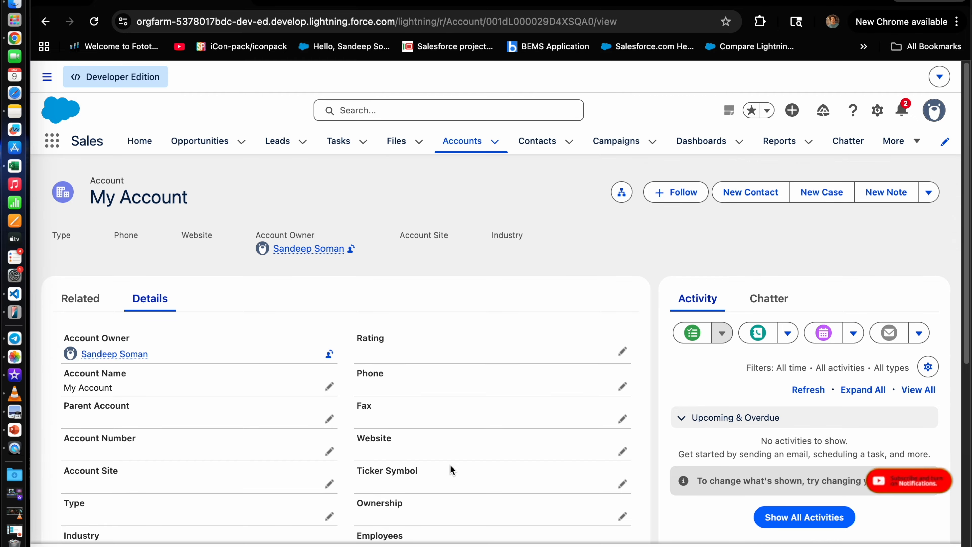
Step: Start another new account from the accounts list, name it My Acc 2, and set Active to Yes
click(471, 141)
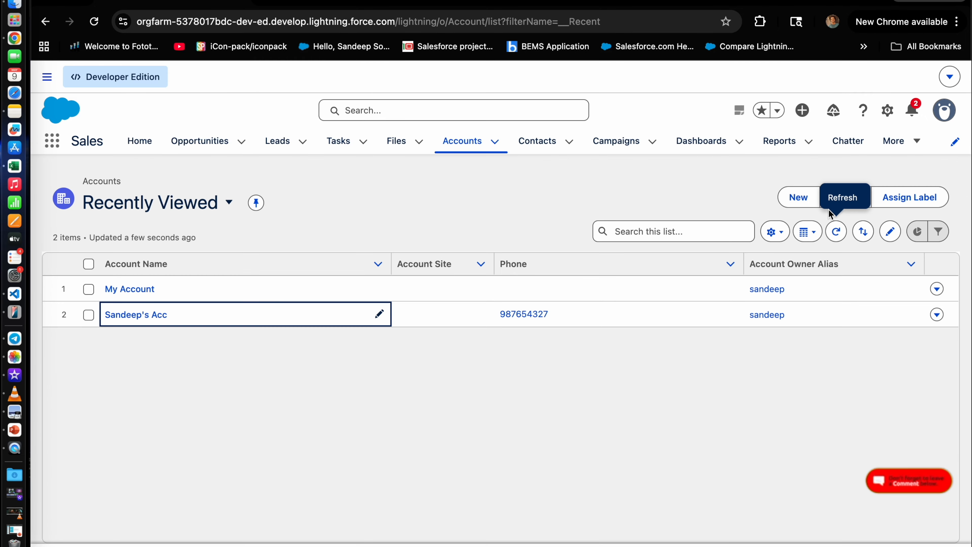
click(799, 197)
click(381, 266)
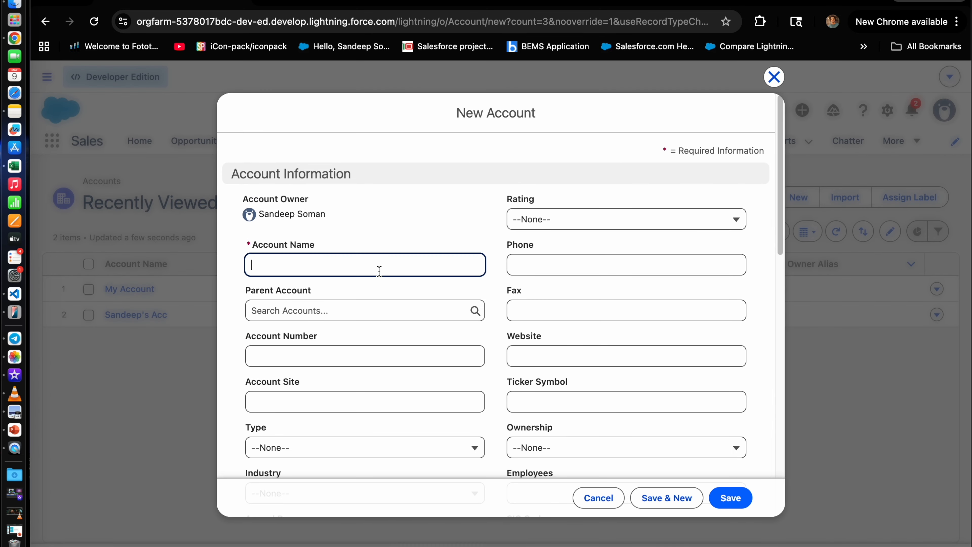
text(Acc 2)
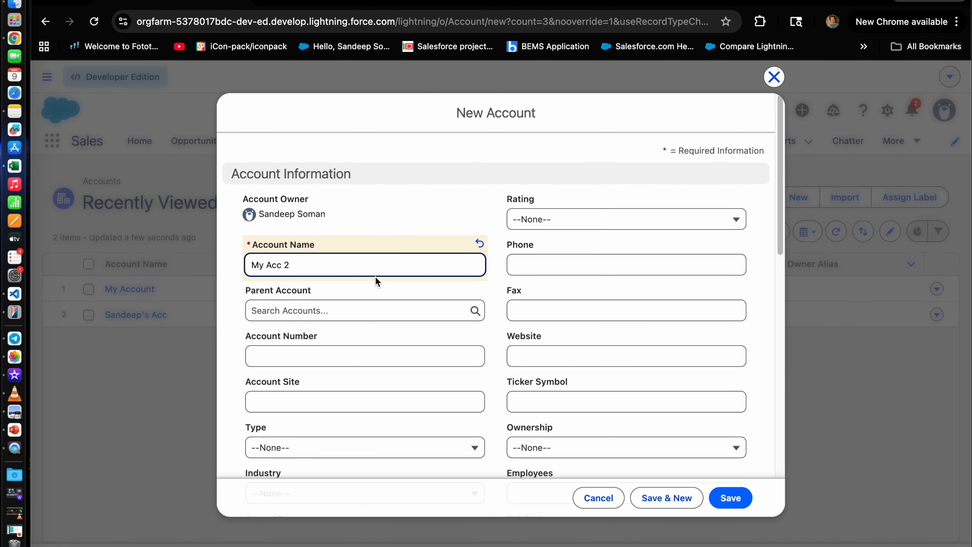
scroll(447, 271, down, 15)
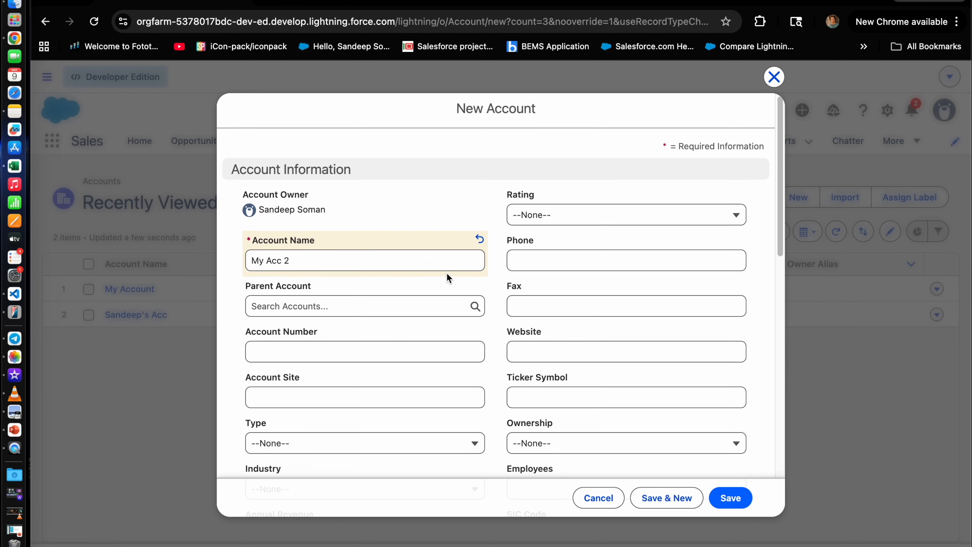
click(276, 343)
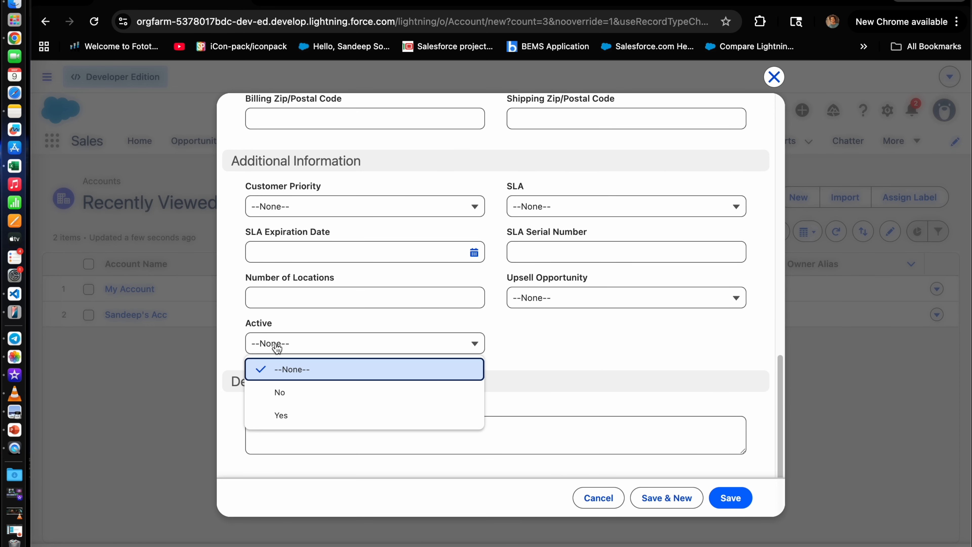
click(290, 414)
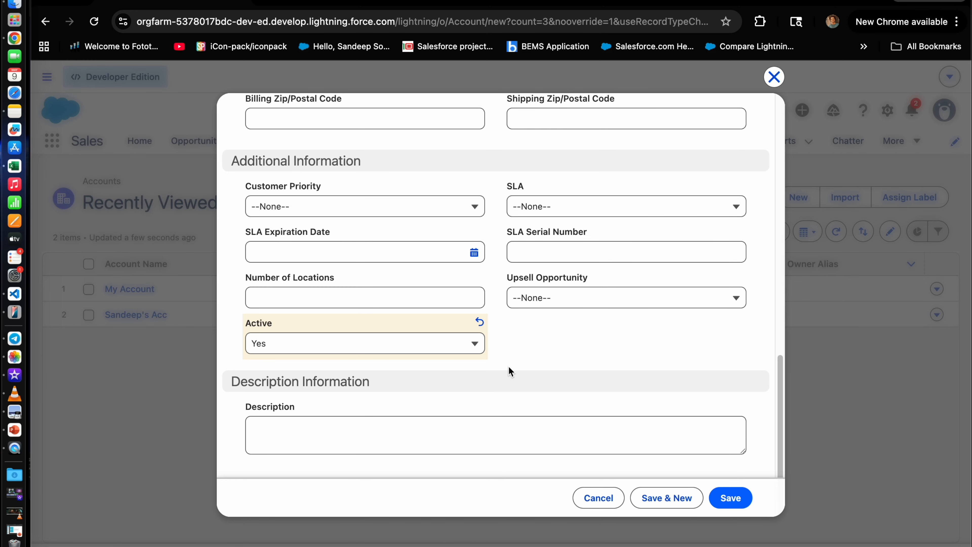
Step: Leave the new account's Rating at None, save the account, and open its details
scroll(508, 365, up, 15)
scroll(536, 371, down, 15)
scroll(538, 370, up, 15)
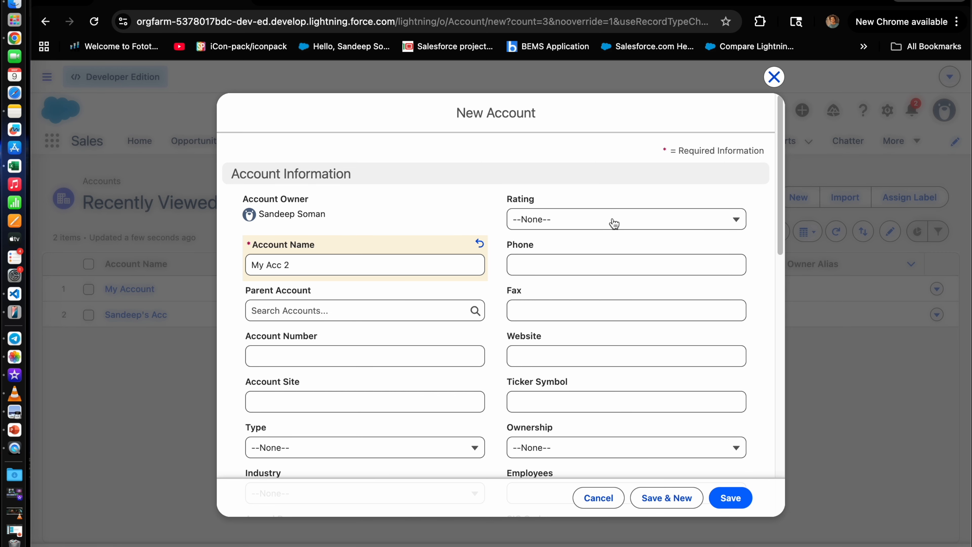
click(732, 497)
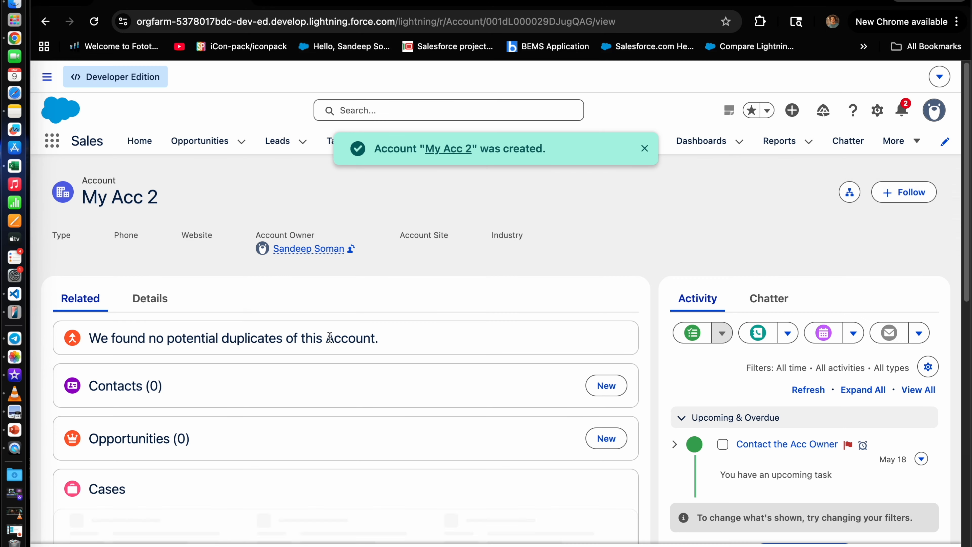
click(151, 307)
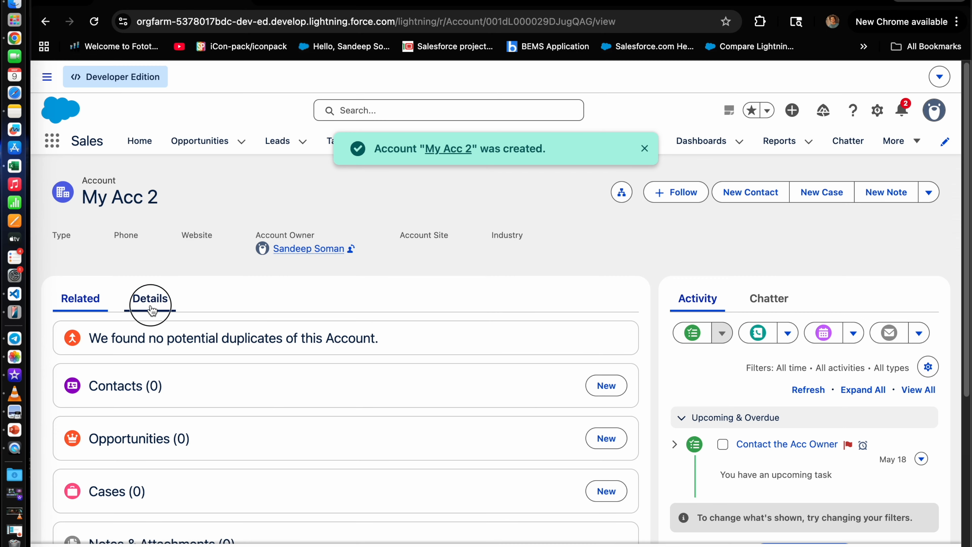